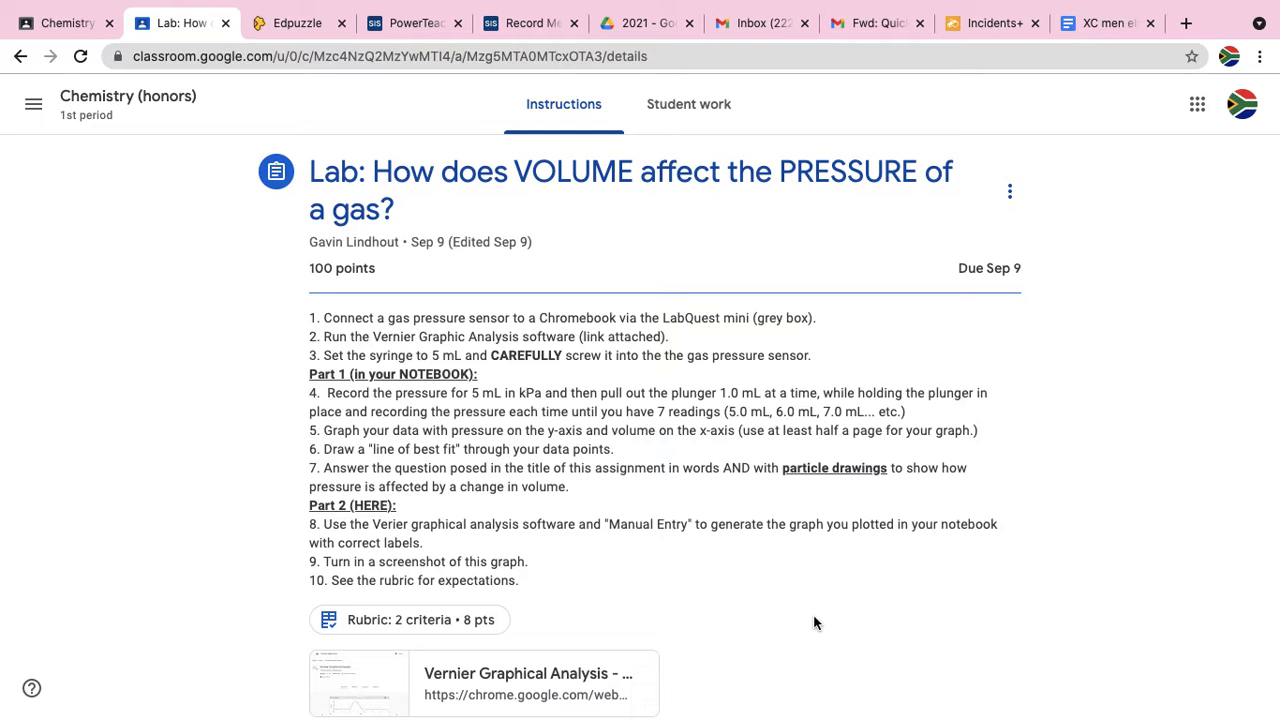
Step: Review the gas volume and pressure lab instructions, then bring up the notebook photo of the recorded measurements
{"action": "scroll", "coordinate": [813, 620], "scroll_direction": "down", "scroll_amount": 1}
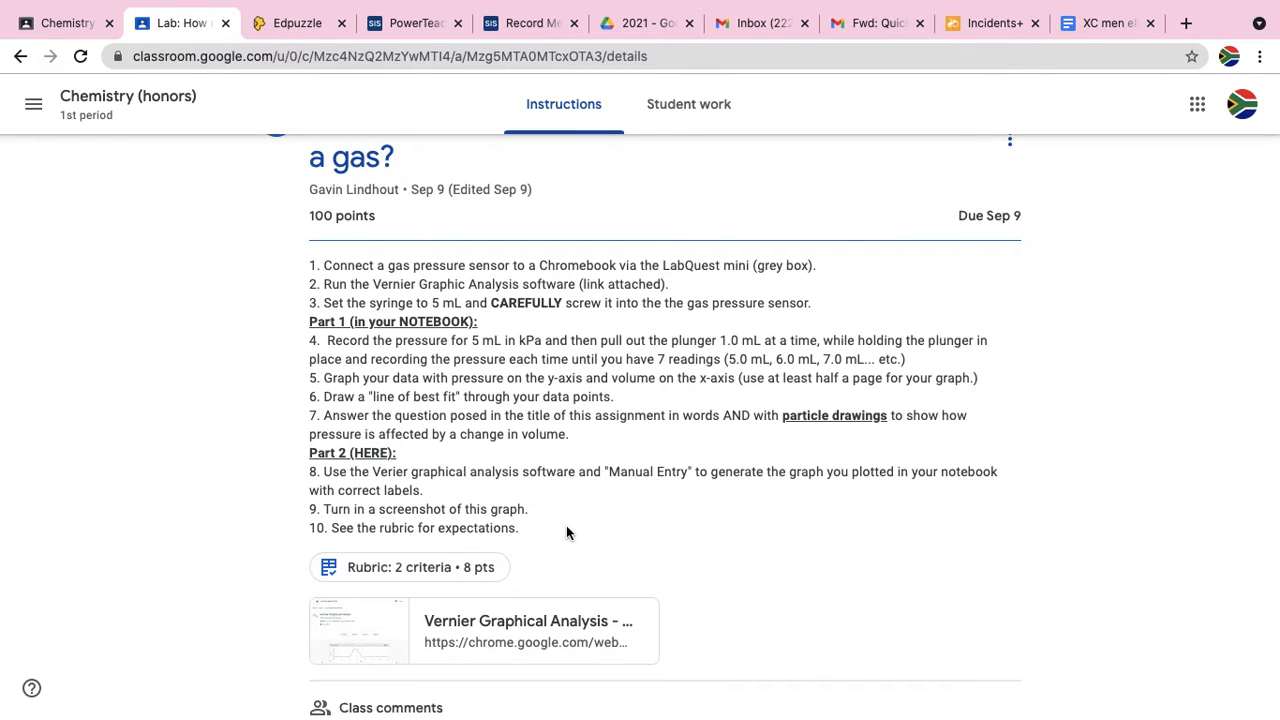
{"action": "scroll", "coordinate": [569, 531], "scroll_direction": "down", "scroll_amount": 1}
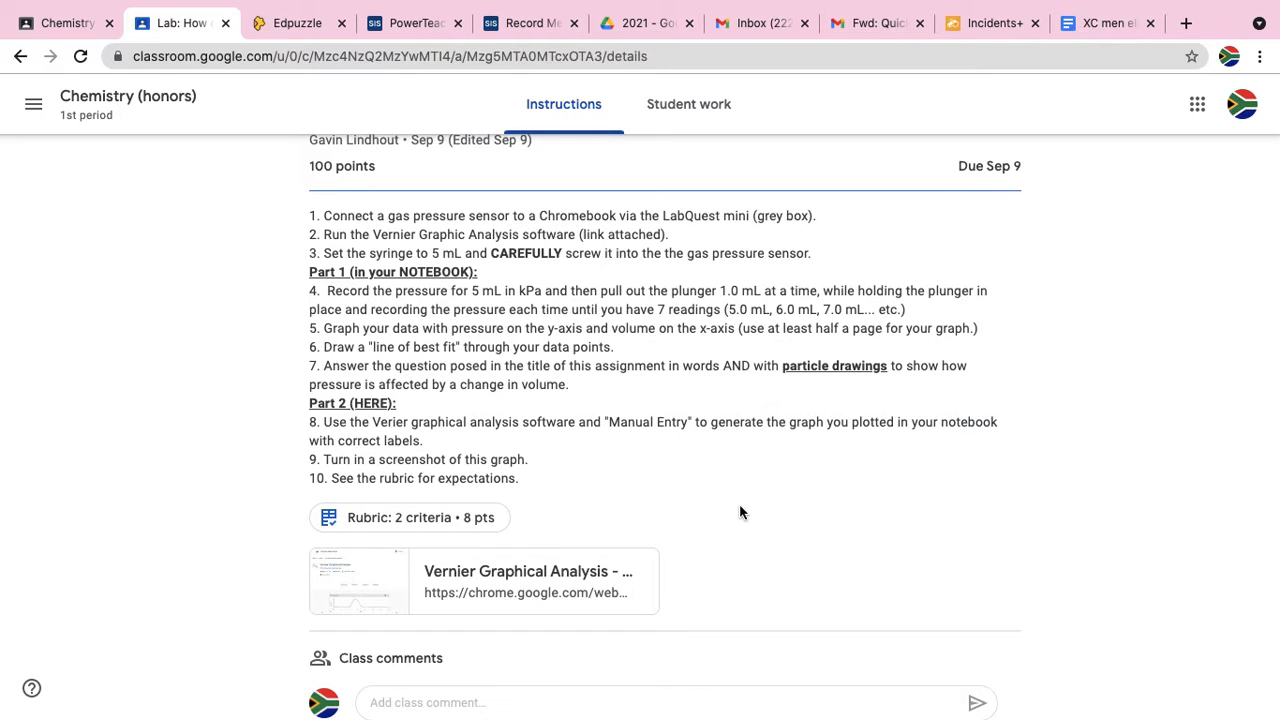
{"action": "key", "text": "ctrl+Left"}
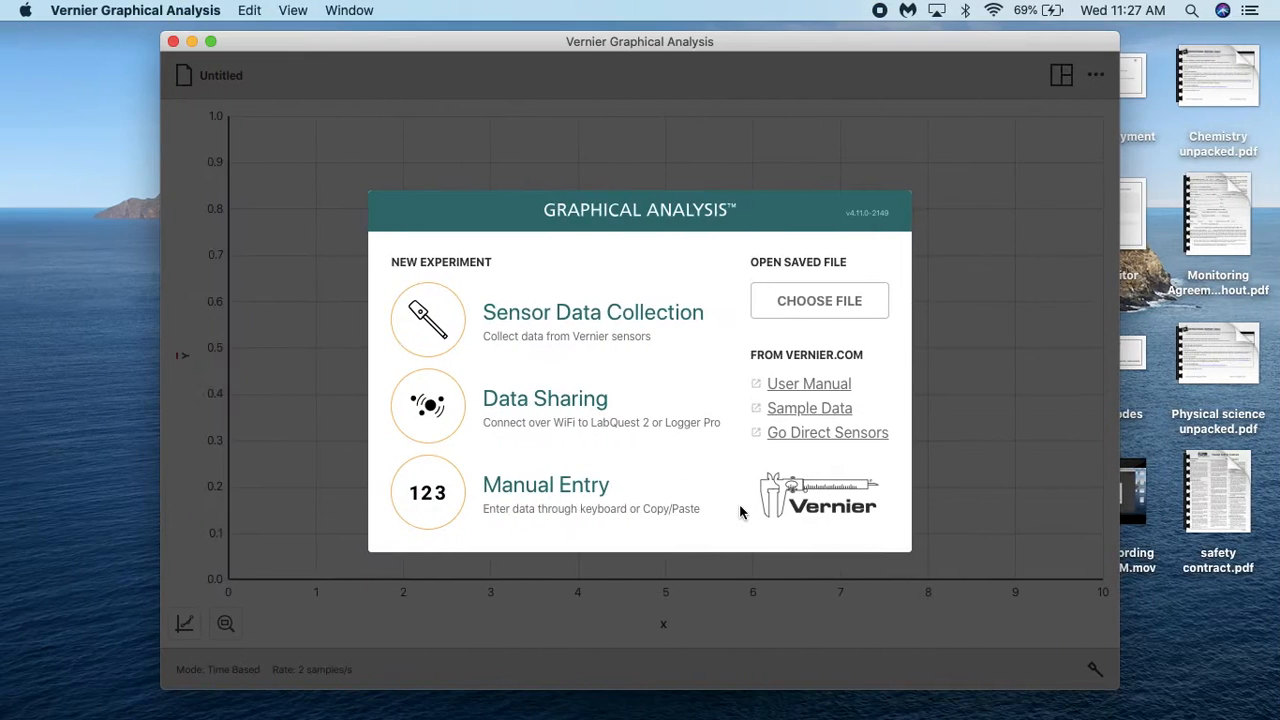
{"action": "key", "text": "ctrl+Right"}
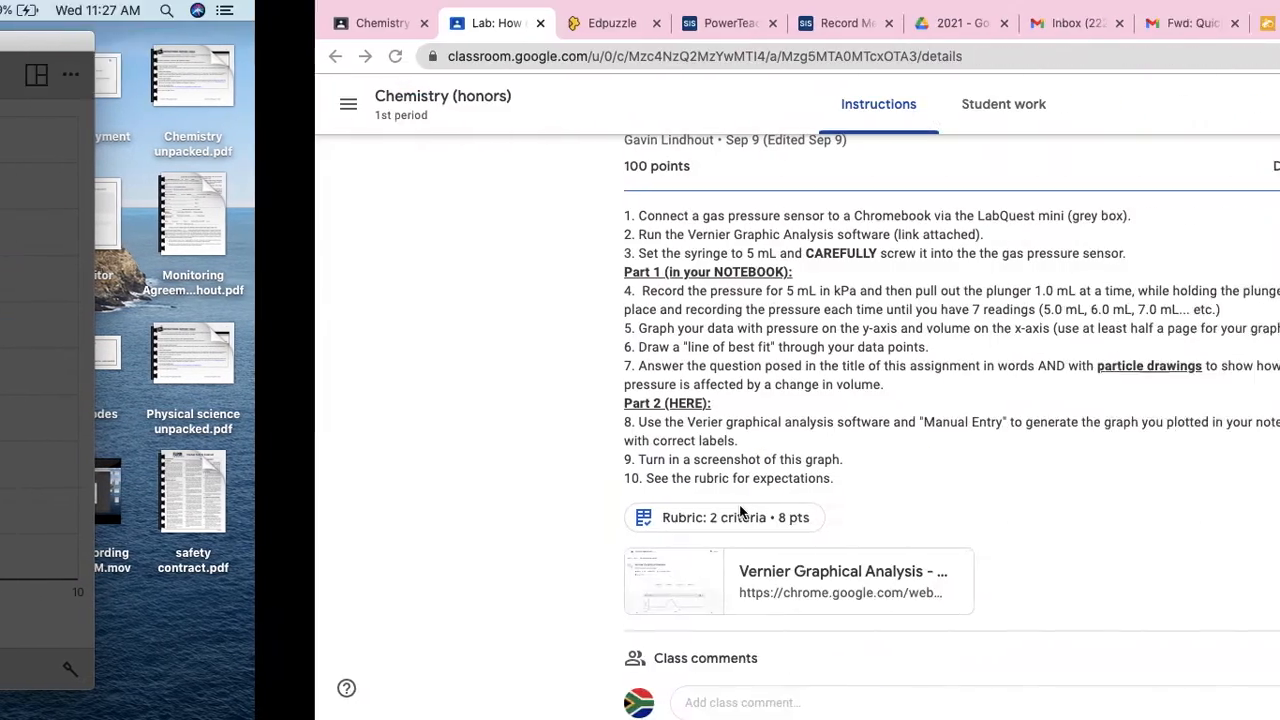
{"action": "left_click", "coordinate": [75, 25]}
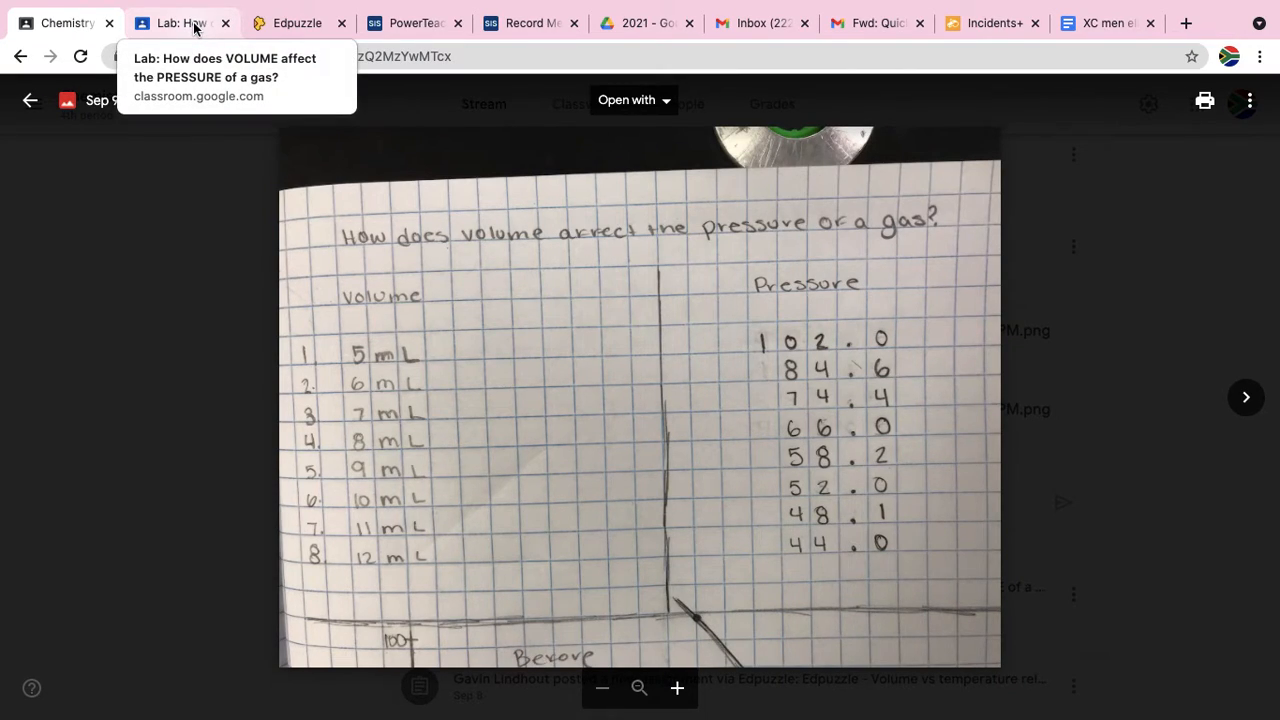
Step: Start a Manual Entry experiment in Vernier Graphical Analysis and name the X column Volume with units mL
{"action": "key", "text": "ctrl+Left"}
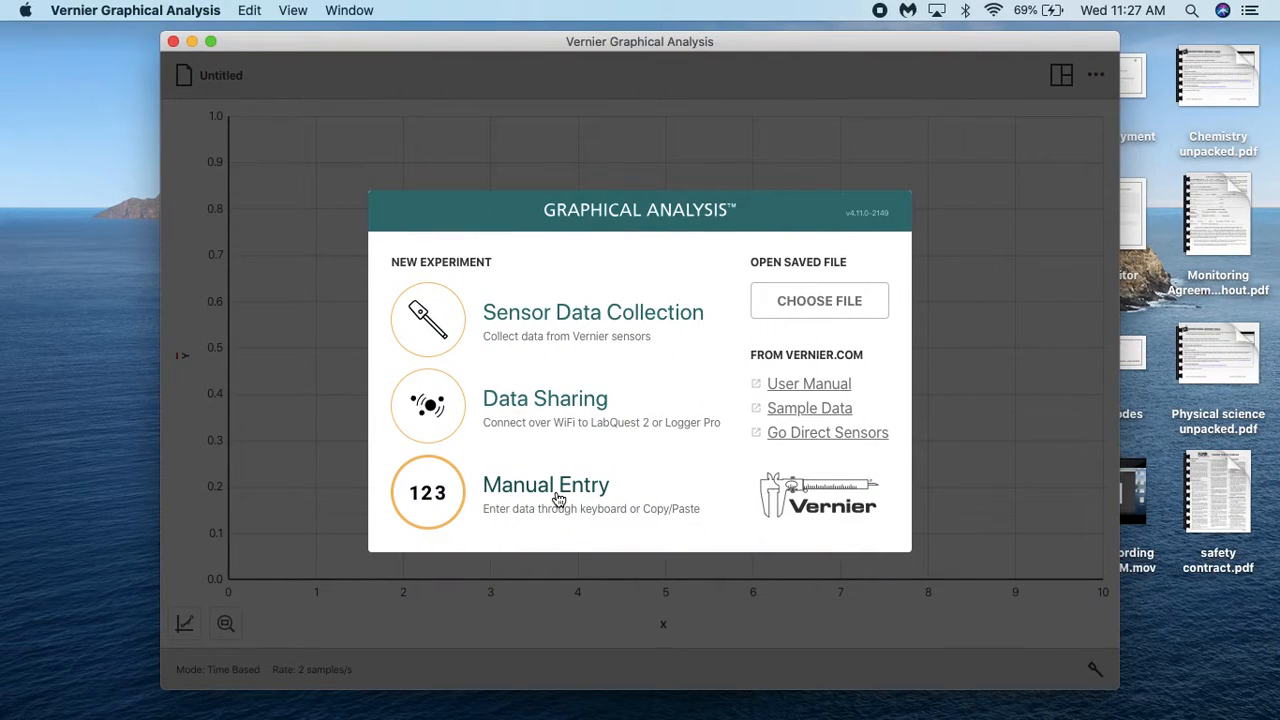
{"action": "left_click", "coordinate": [558, 500]}
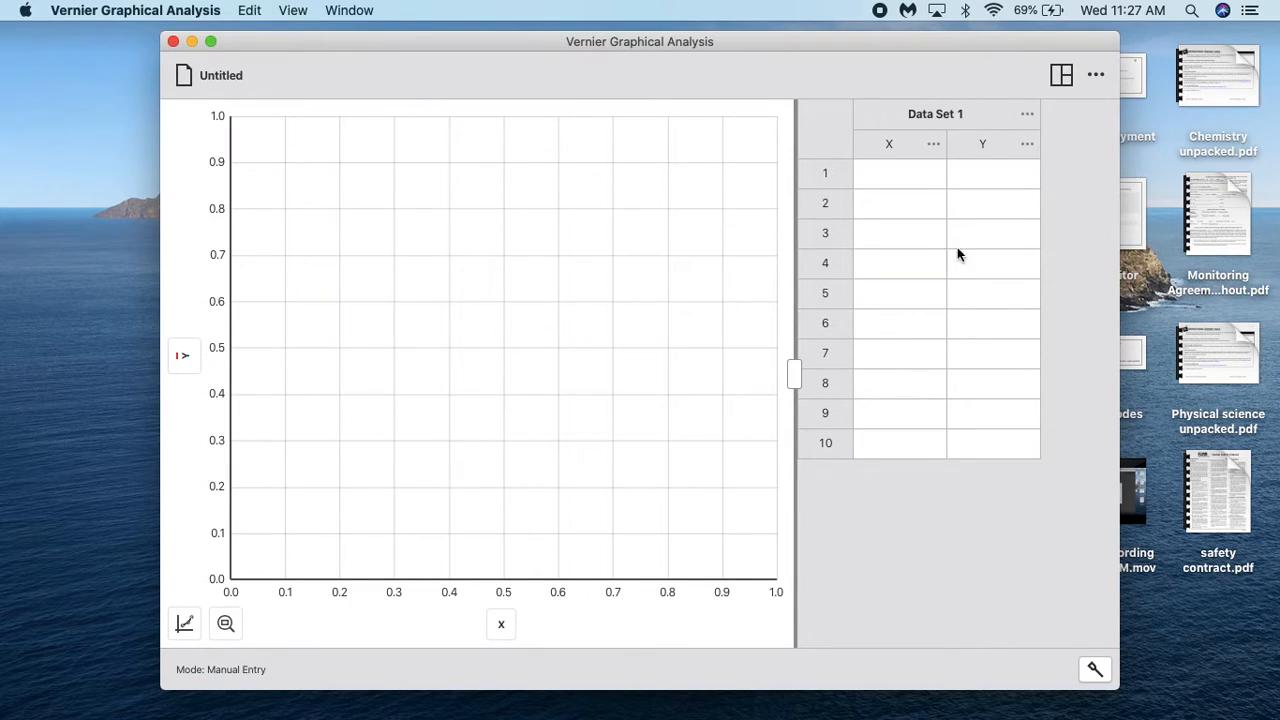
{"action": "left_click", "coordinate": [933, 145]}
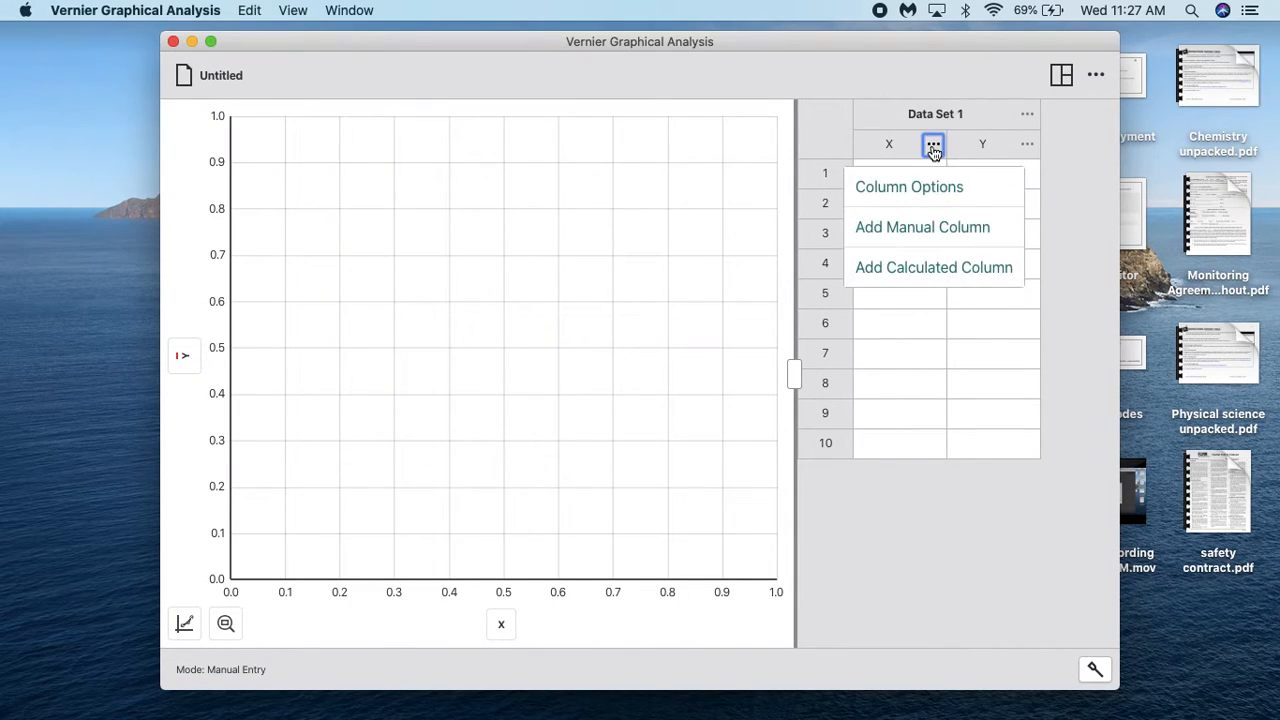
{"action": "left_click", "coordinate": [922, 190]}
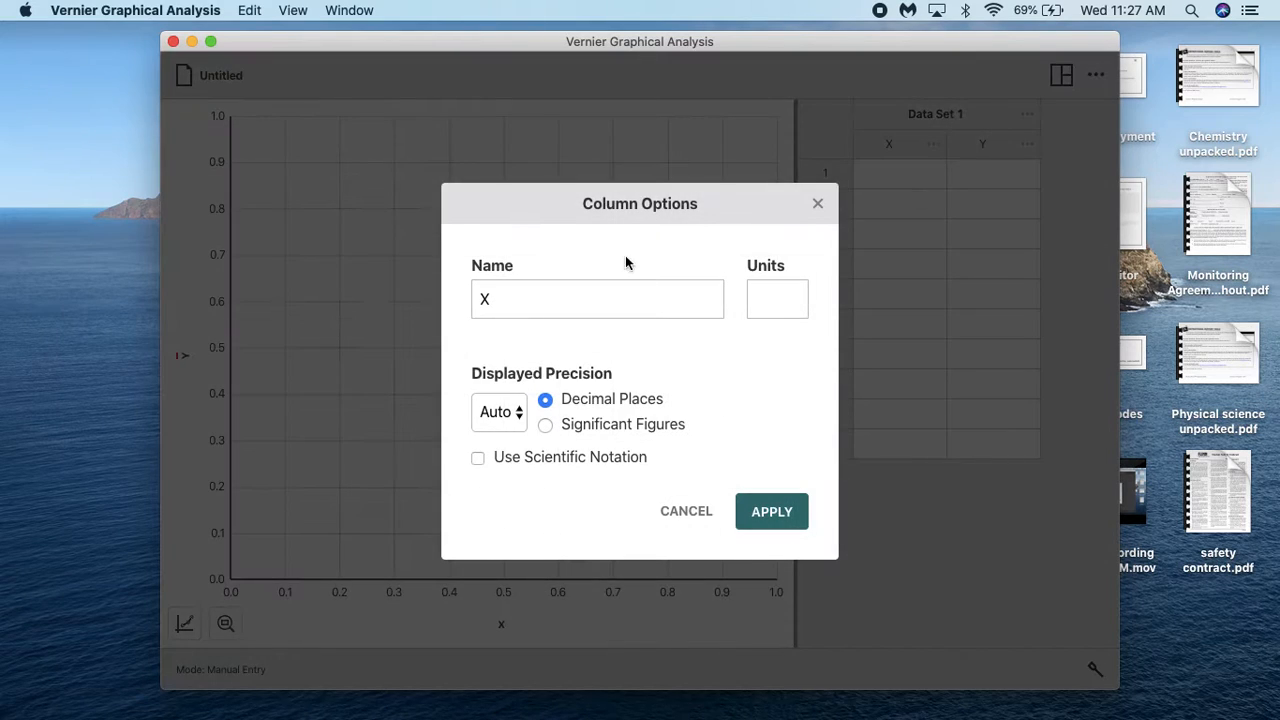
{"action": "left_click", "coordinate": [484, 296]}
{"action": "type", "text": "V"}
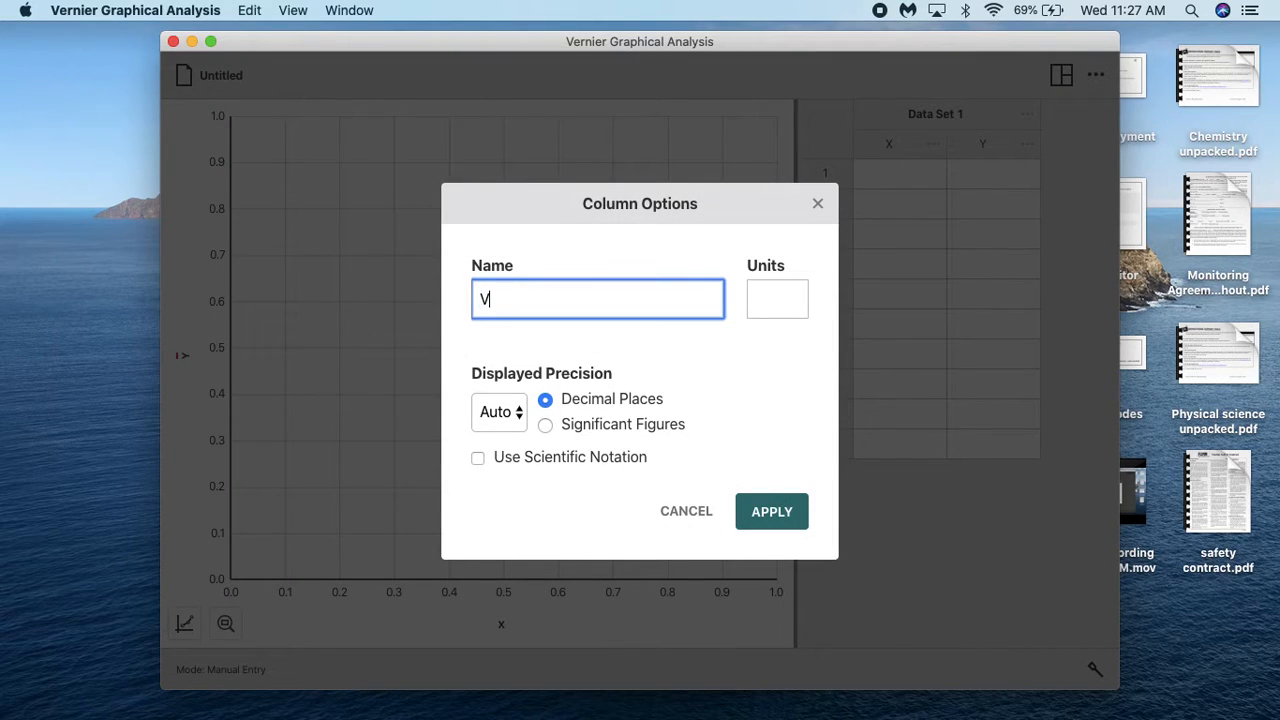
{"action": "type", "text": "olume"}
{"action": "left_click", "coordinate": [771, 295]}
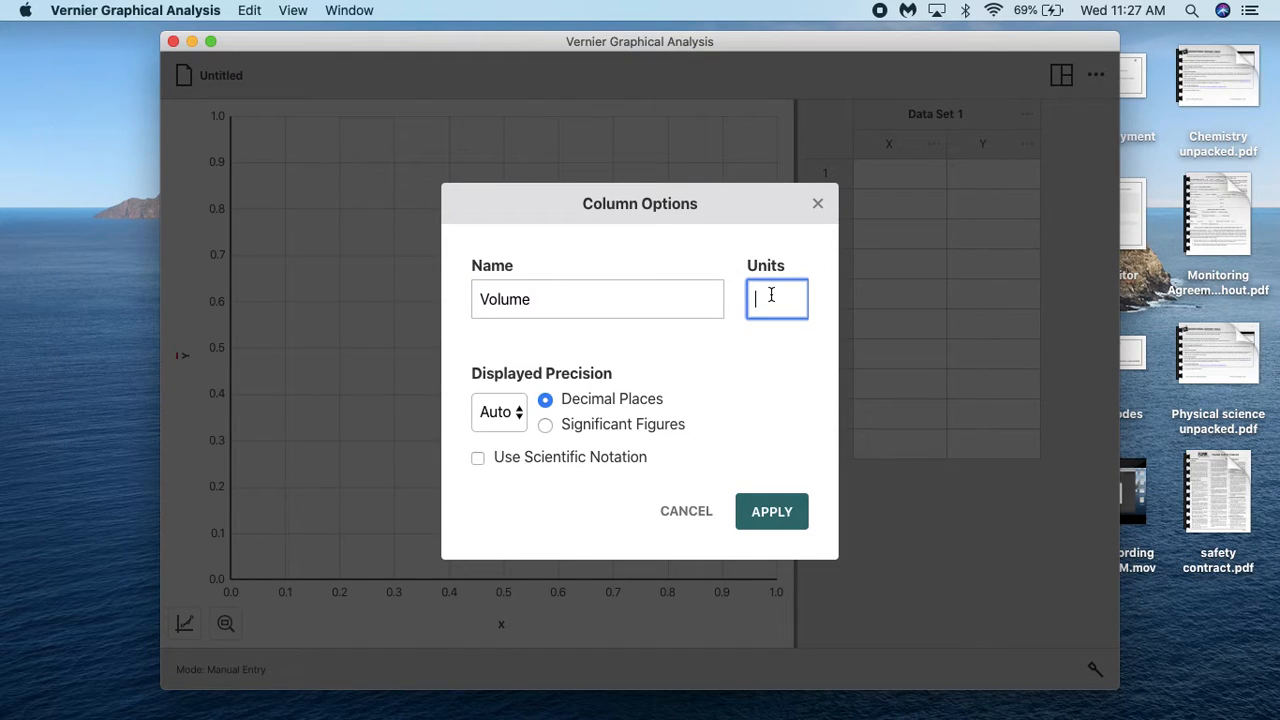
{"action": "type", "text": "mL"}
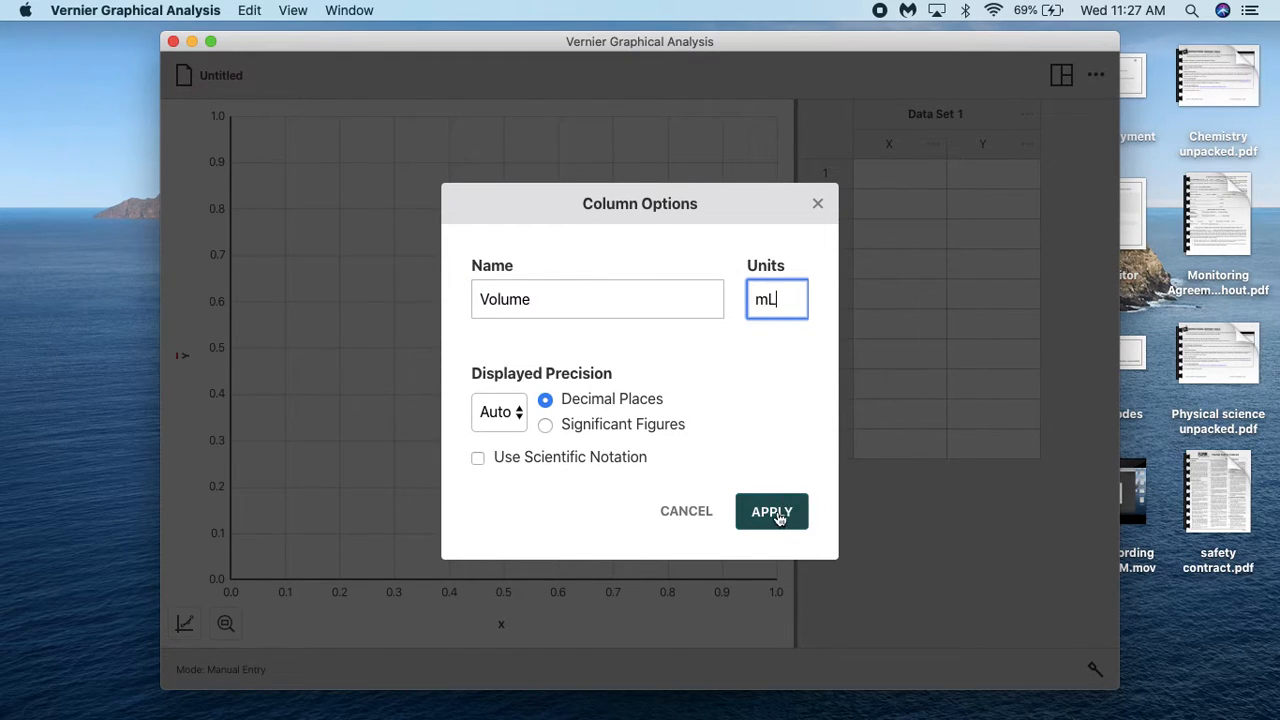
{"action": "left_click", "coordinate": [775, 512]}
Step: Rename the Y column to Pressure and set its units to kPa
{"action": "left_click", "coordinate": [1026, 148]}
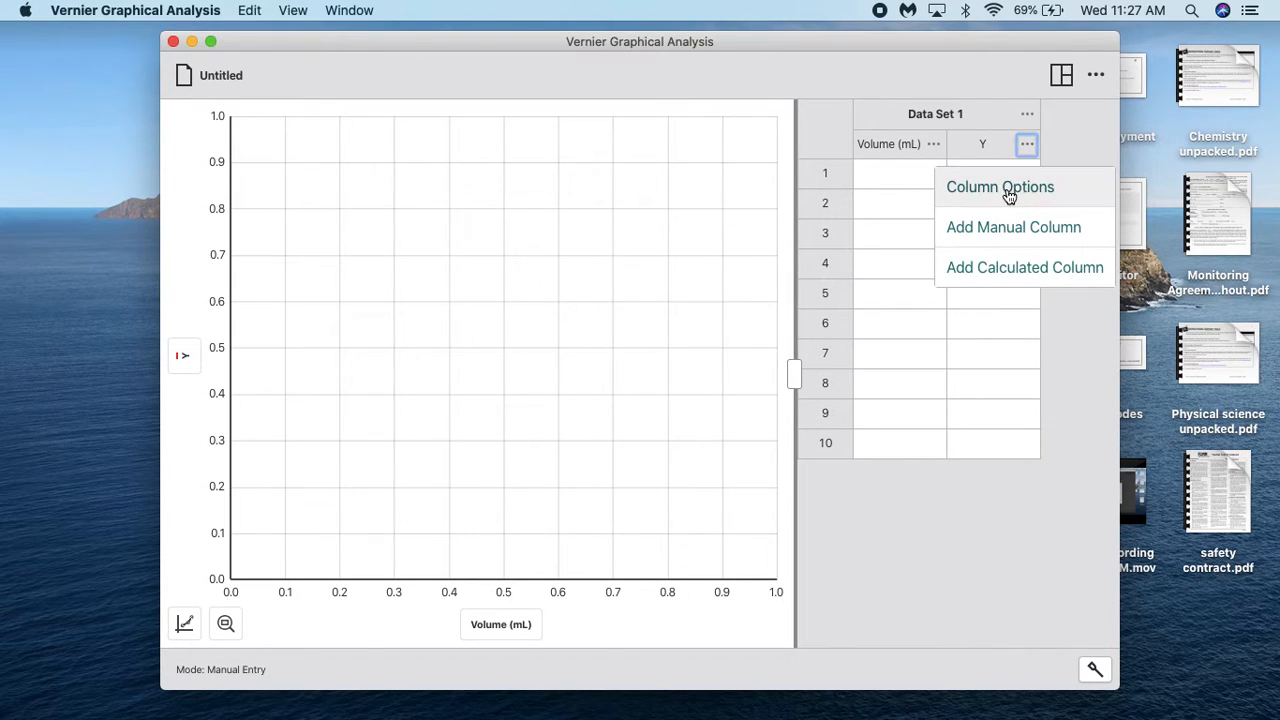
{"action": "left_click", "coordinate": [1005, 192]}
{"action": "double_click", "coordinate": [490, 299]}
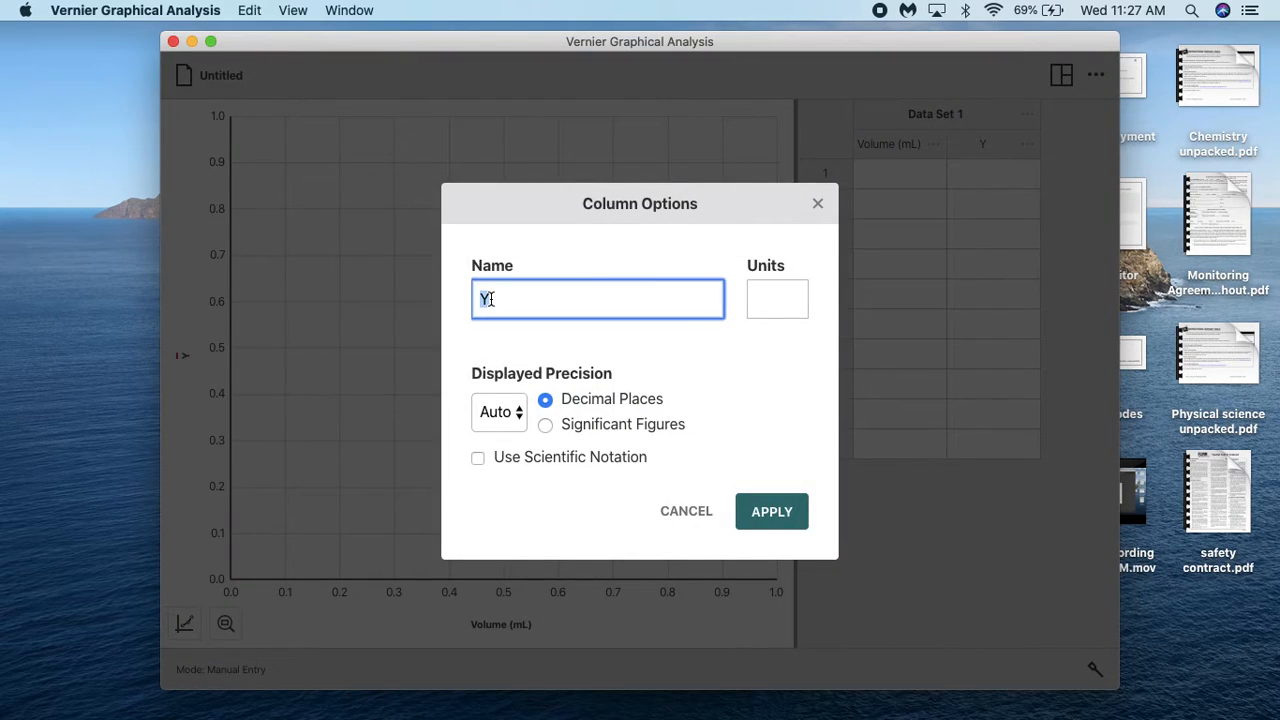
{"action": "type", "text": "Pressure"}
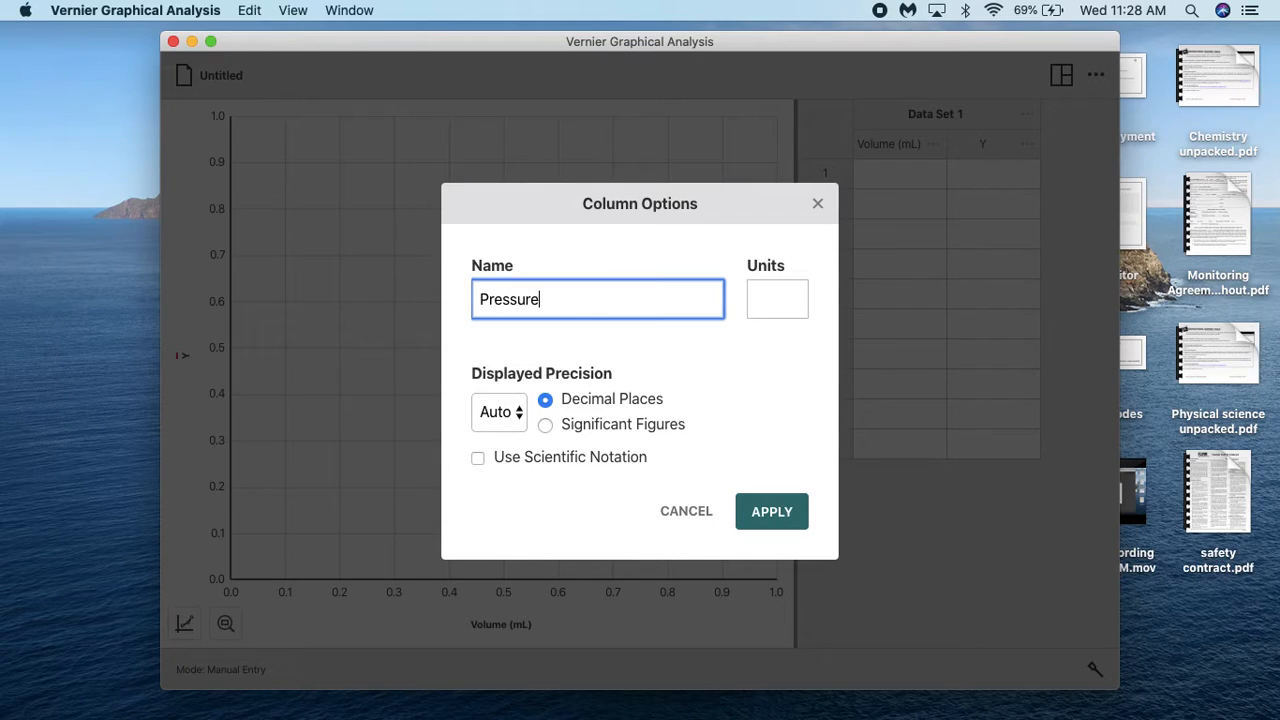
{"action": "left_click", "coordinate": [770, 296]}
{"action": "type", "text": "kPa"}
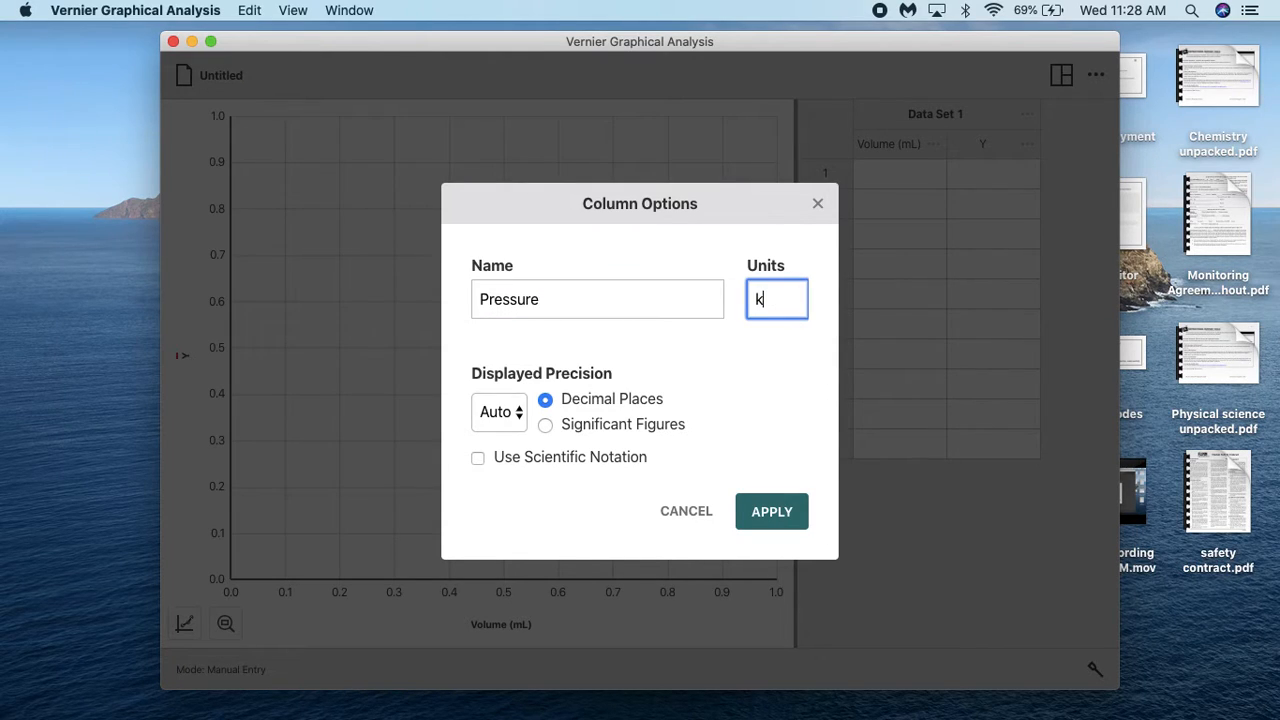
{"action": "left_click", "coordinate": [772, 511]}
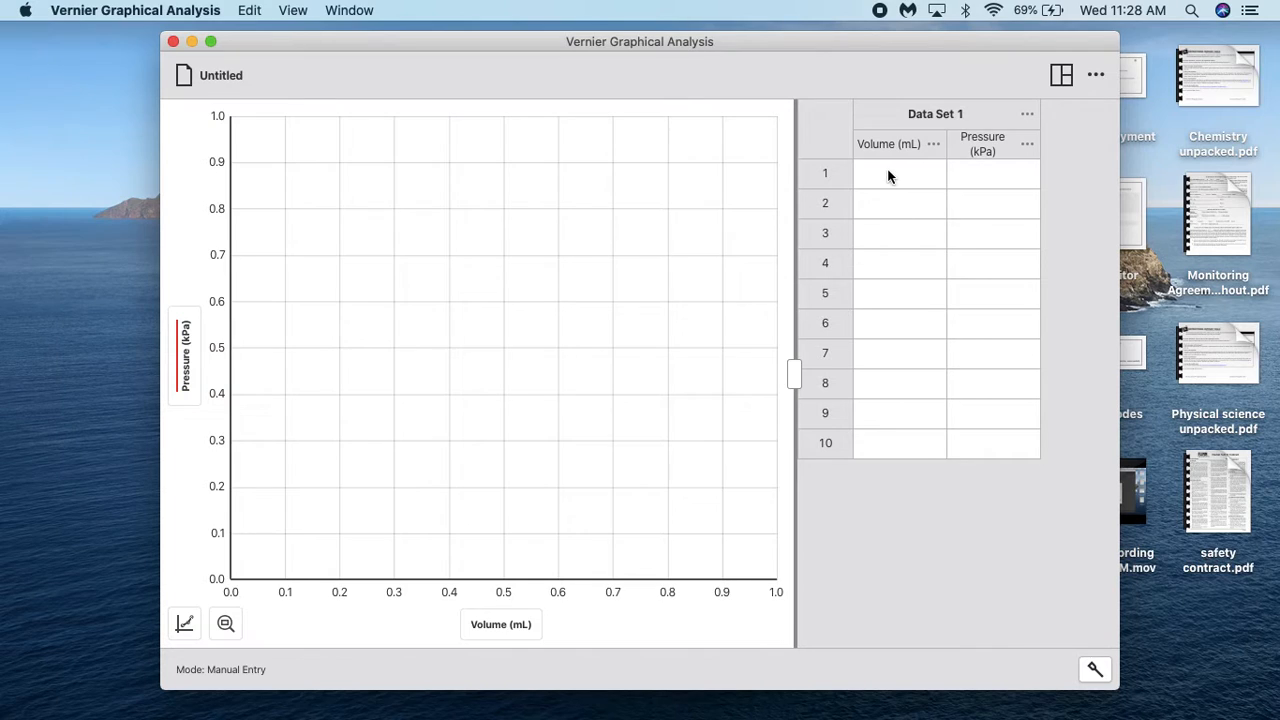
Step: Enter the volumes 5 and 6 mL in rows 1 and 2 of the data table
{"action": "left_click", "coordinate": [889, 176]}
{"action": "left_click", "coordinate": [888, 175]}
{"action": "left_click", "coordinate": [919, 168]}
{"action": "left_click", "coordinate": [919, 168]}
{"action": "left_click", "coordinate": [921, 173]}
{"action": "type", "text": "5"}
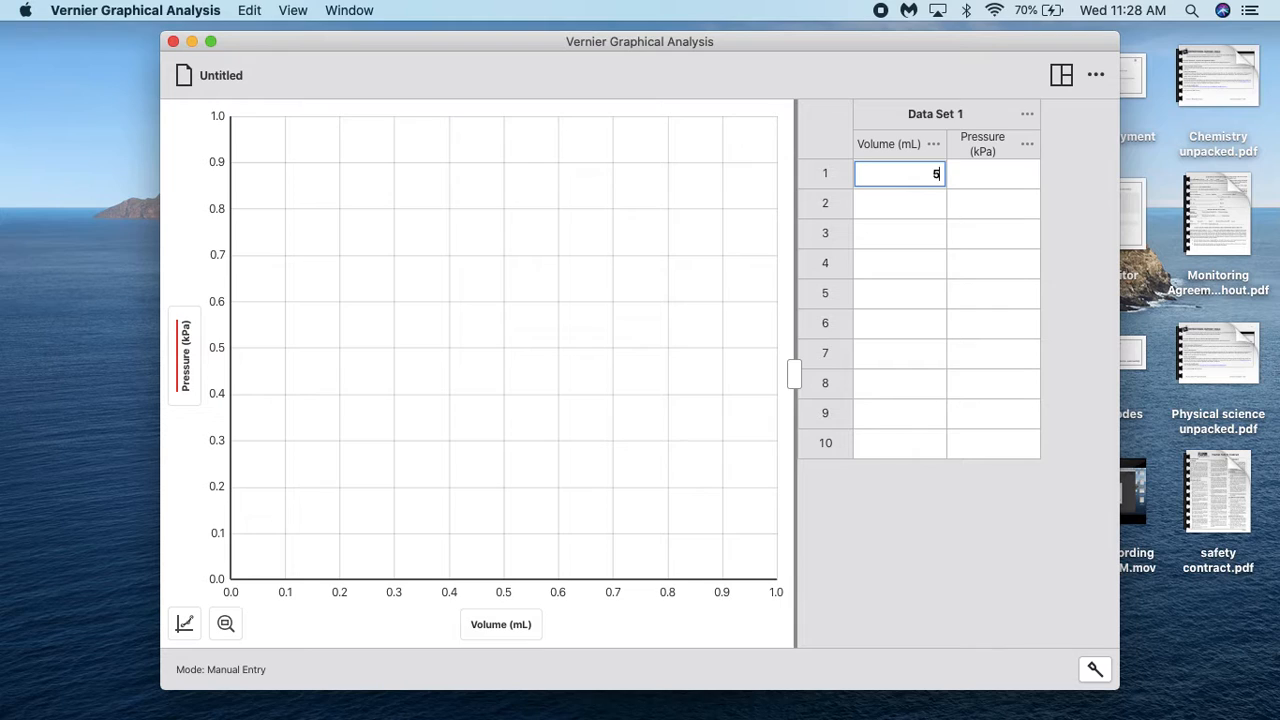
{"action": "left_click", "coordinate": [907, 205]}
{"action": "left_click", "coordinate": [906, 202]}
{"action": "type", "text": "6"}
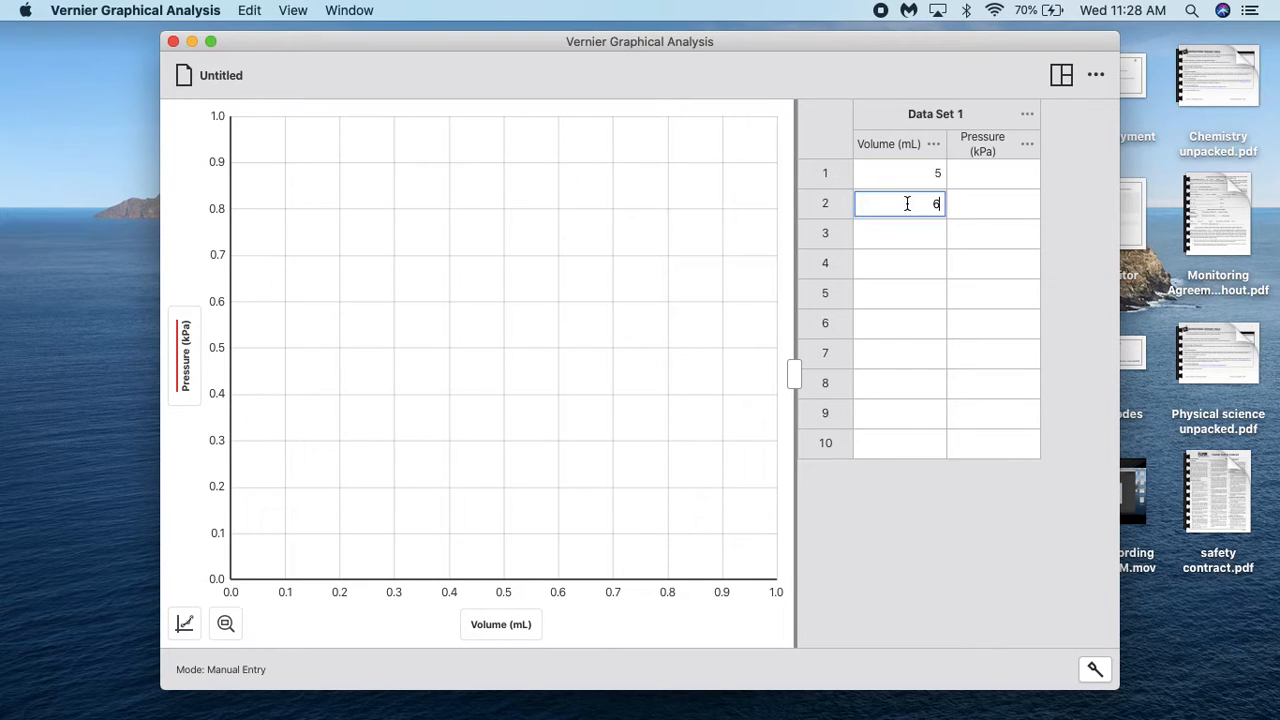
Step: Enter the volumes 7, 8 and 9 mL in rows 3 to 5
{"action": "left_click", "coordinate": [904, 228]}
{"action": "left_click", "coordinate": [904, 230]}
{"action": "type", "text": "7"}
{"action": "left_click", "coordinate": [903, 263]}
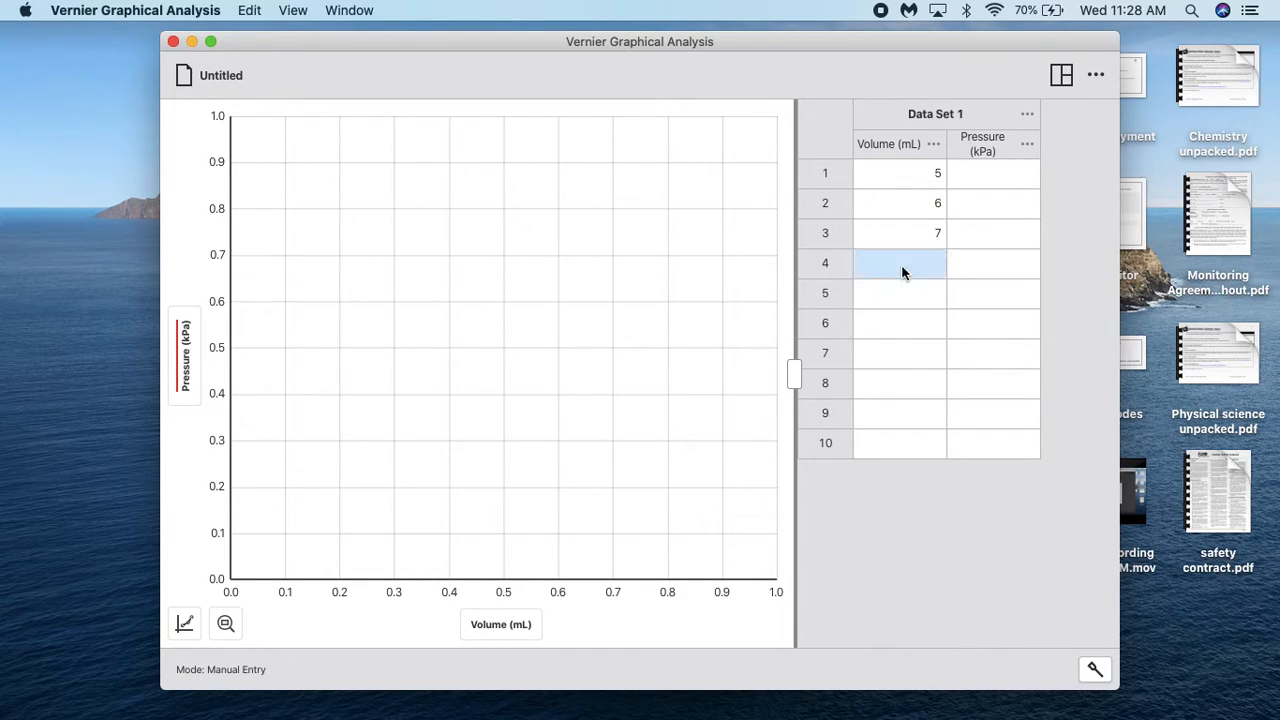
{"action": "left_click", "coordinate": [903, 266]}
{"action": "type", "text": "8"}
{"action": "left_click", "coordinate": [900, 298]}
{"action": "left_click", "coordinate": [900, 298]}
{"action": "type", "text": "9"}
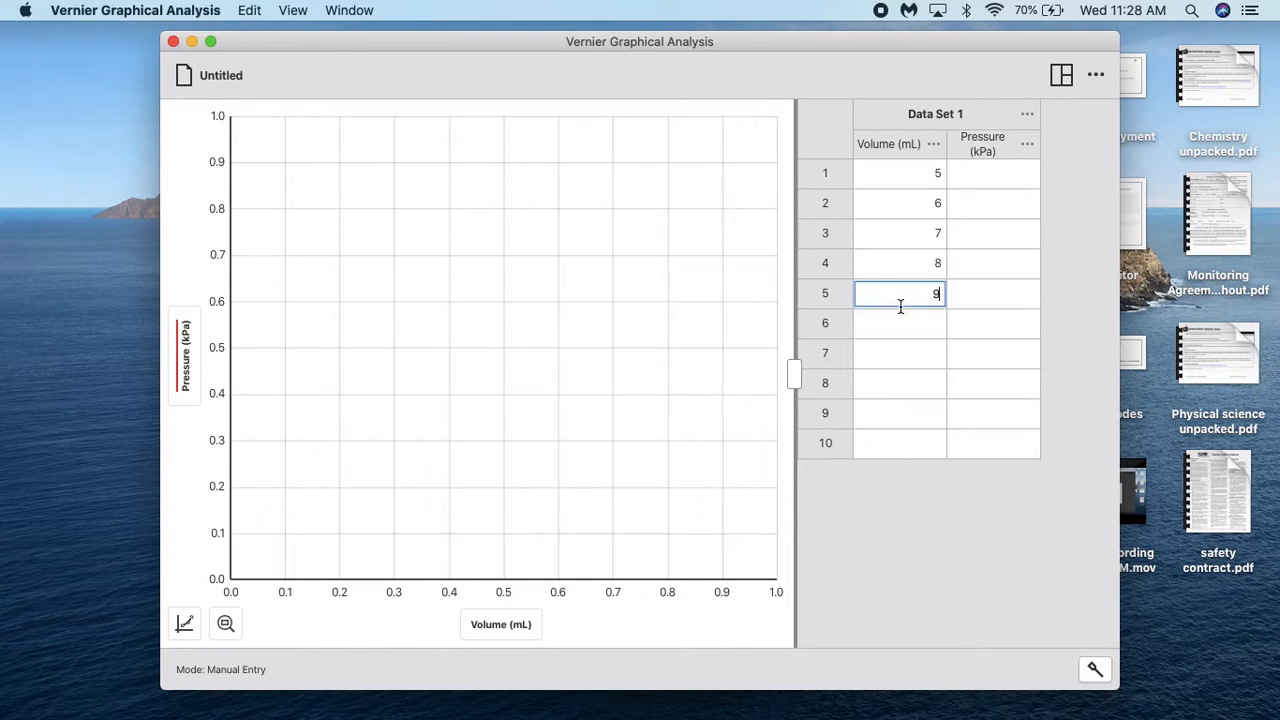
Step: Enter the volumes 10, 11 and 12 mL in rows 6 to 8
{"action": "left_click", "coordinate": [897, 319]}
{"action": "left_click", "coordinate": [897, 319]}
{"action": "type", "text": "10"}
{"action": "left_click", "coordinate": [900, 352]}
{"action": "left_click", "coordinate": [900, 352]}
{"action": "type", "text": "11"}
{"action": "left_click", "coordinate": [905, 383]}
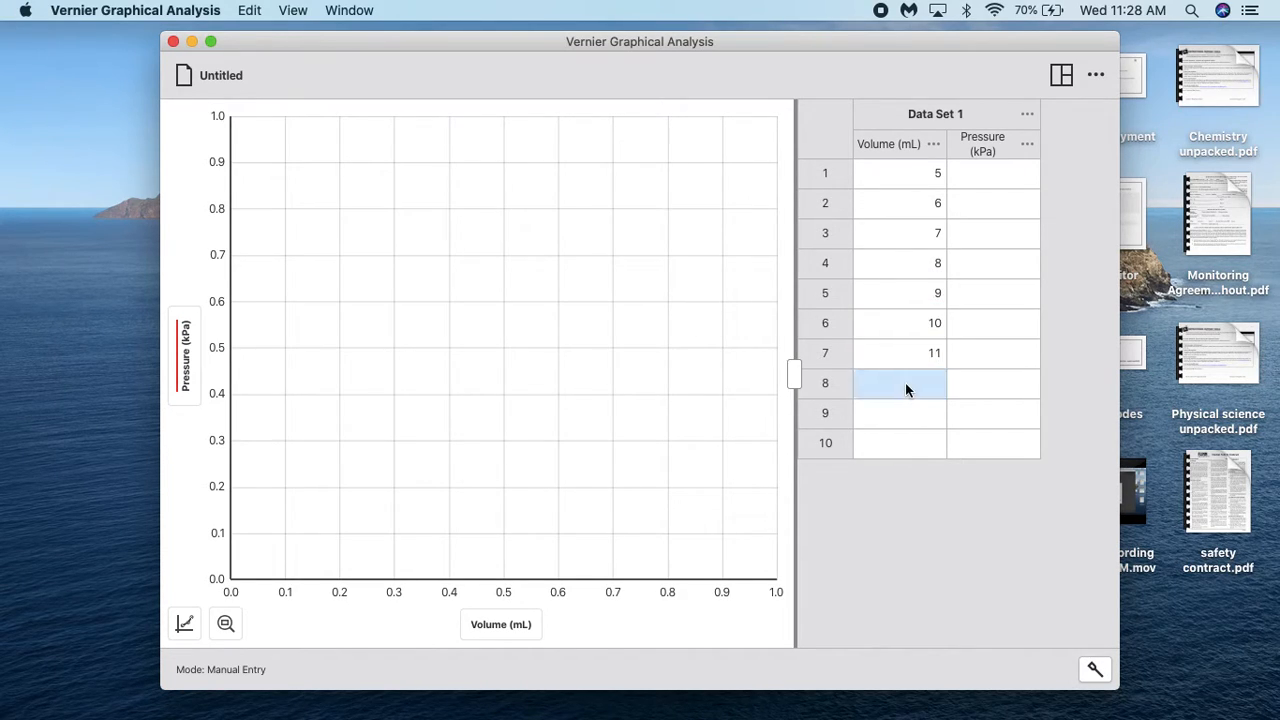
{"action": "left_click", "coordinate": [905, 383]}
{"action": "type", "text": "12"}
Step: Consult the notebook photo and enter the pressures 102 and 85 kPa in rows 1 and 2
{"action": "key", "text": "ctrl+Right"}
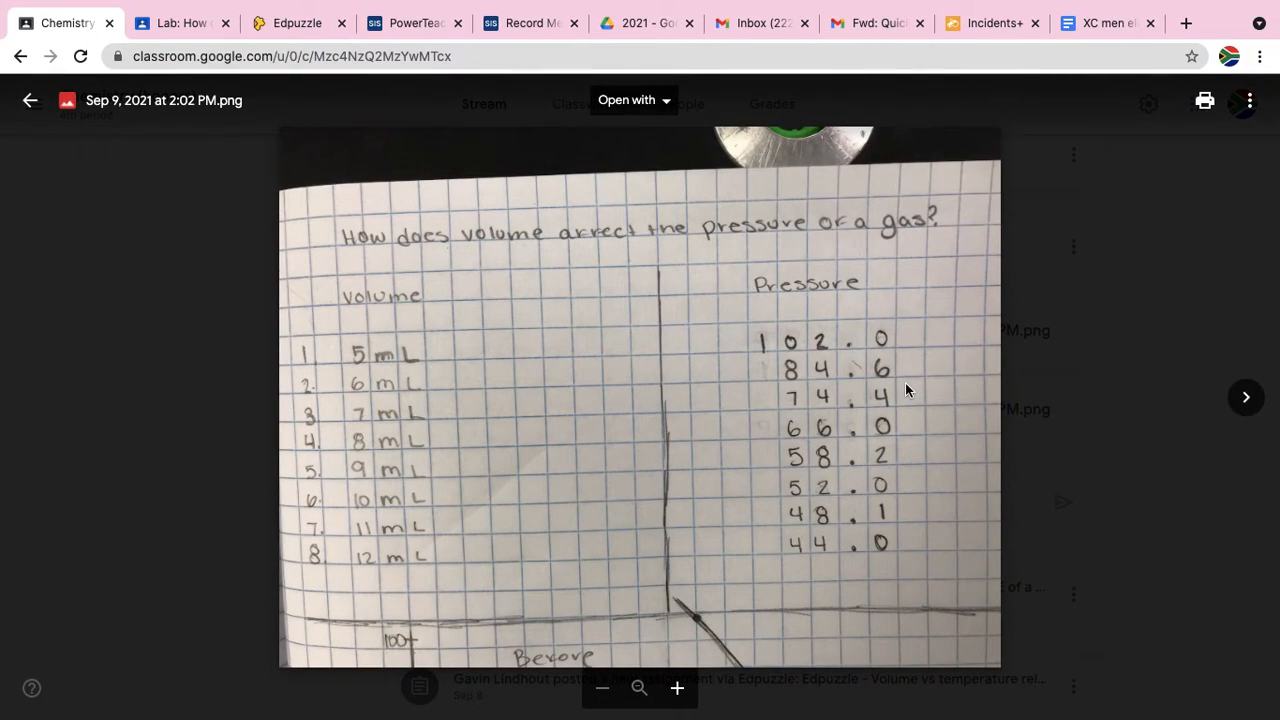
{"action": "key", "text": "ctrl+Left"}
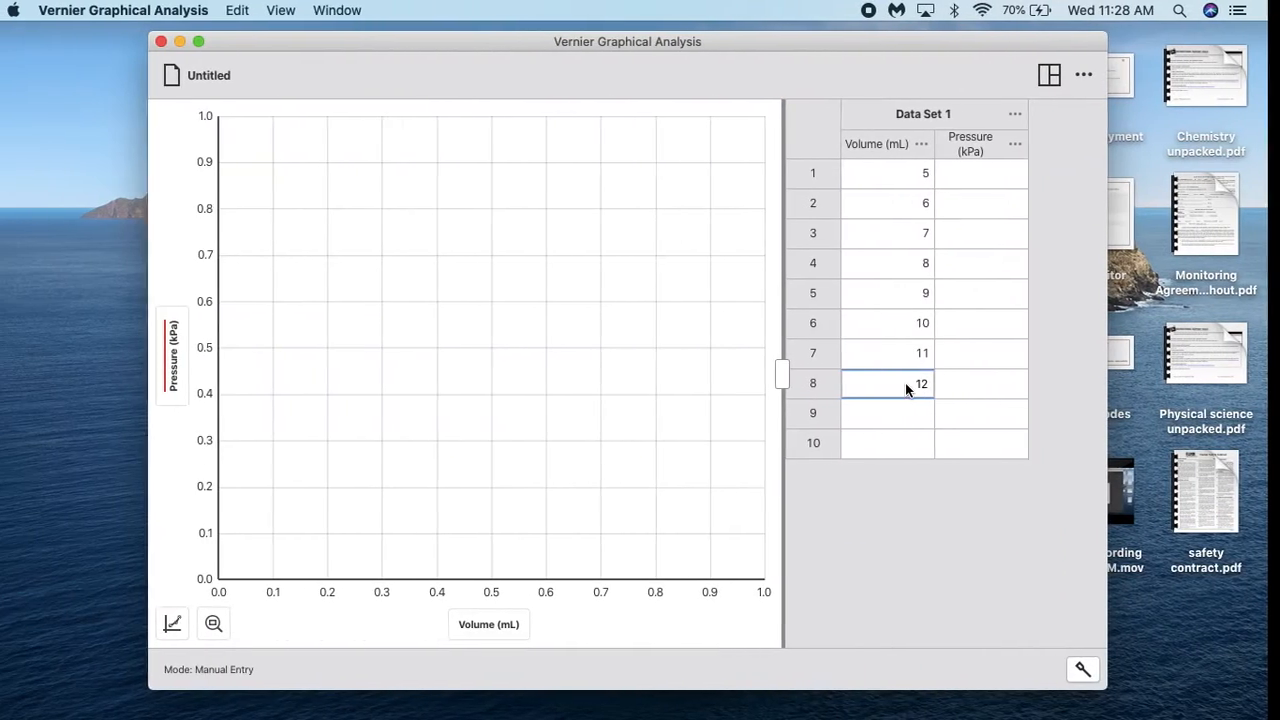
{"action": "left_click", "coordinate": [981, 176]}
{"action": "type", "text": "102"}
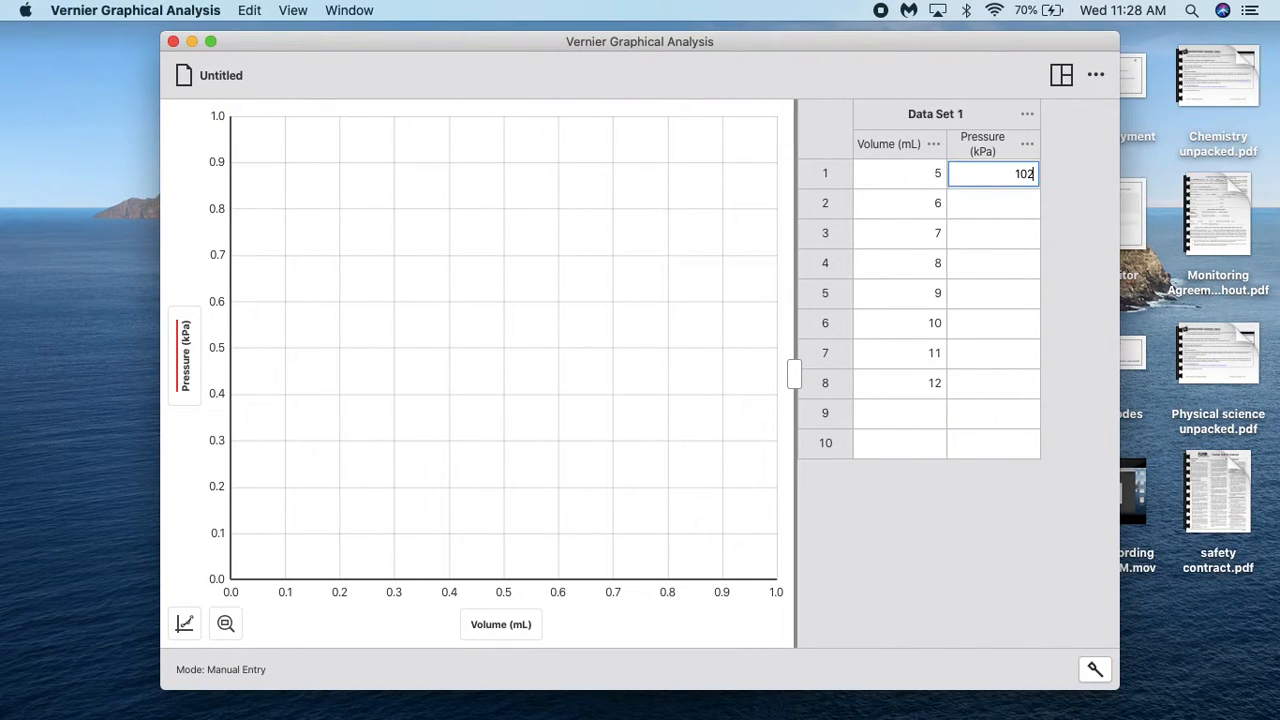
{"action": "key", "text": "ctrl+Right"}
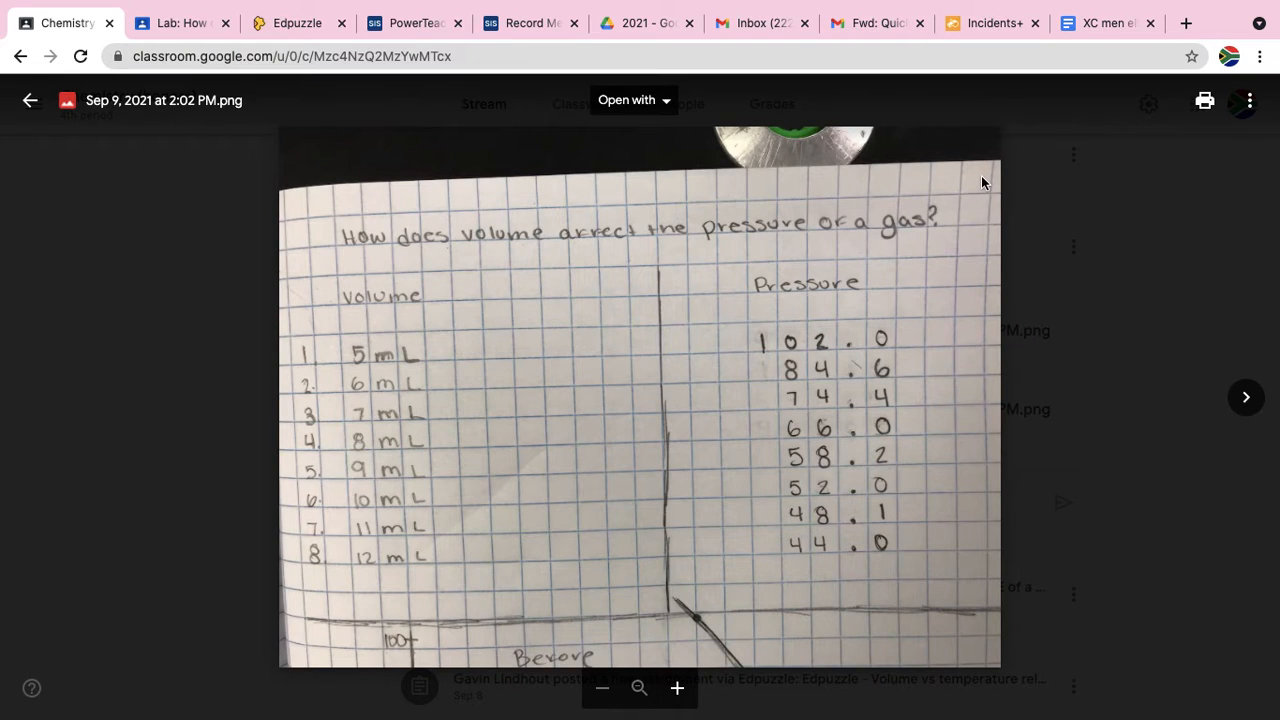
{"action": "key", "text": "ctrl+Left"}
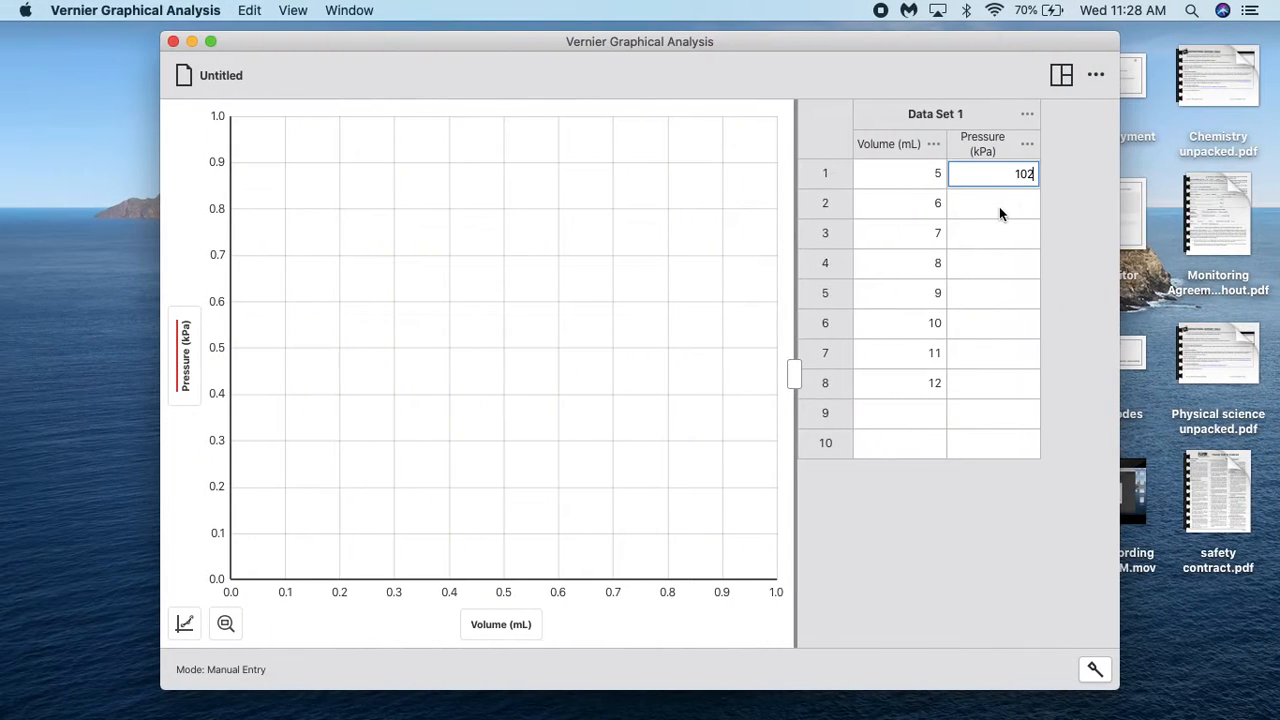
{"action": "left_click", "coordinate": [998, 208]}
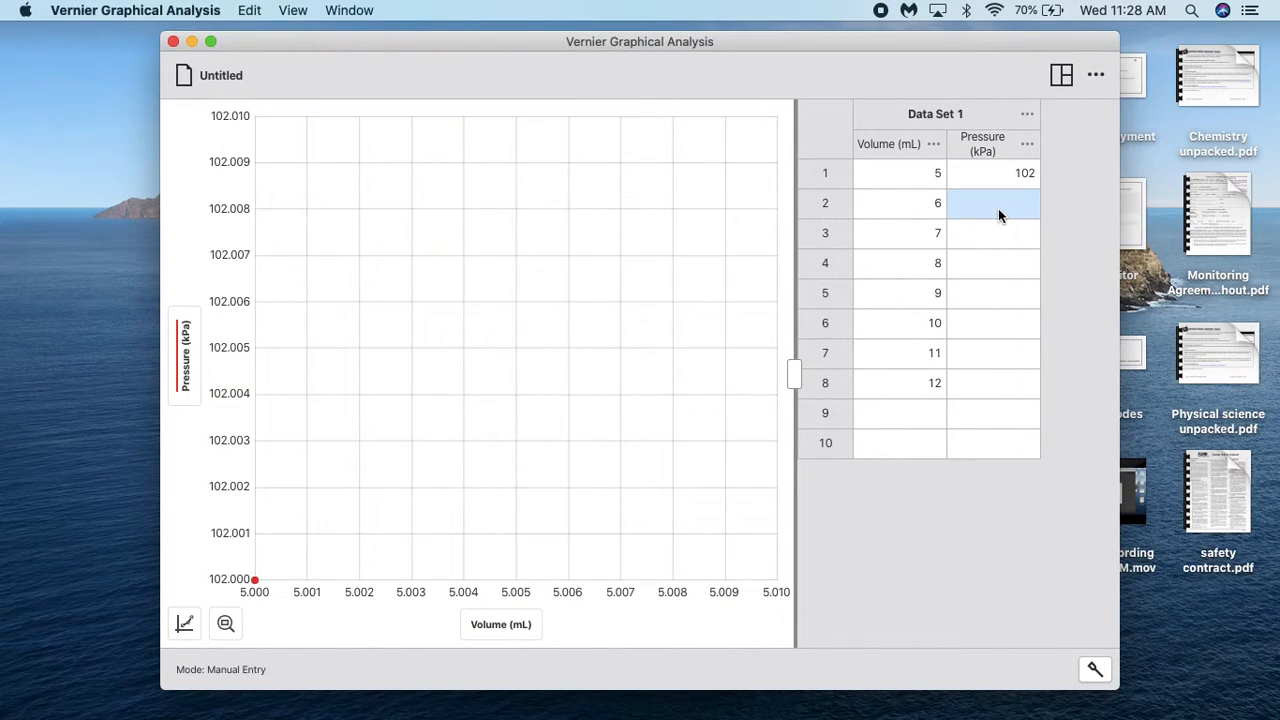
{"action": "type", "text": "85"}
Step: Enter the pressures 74, 66 and 58 kPa in rows 3 to 5, based on the notebook photo
{"action": "key", "text": "ctrl+Right"}
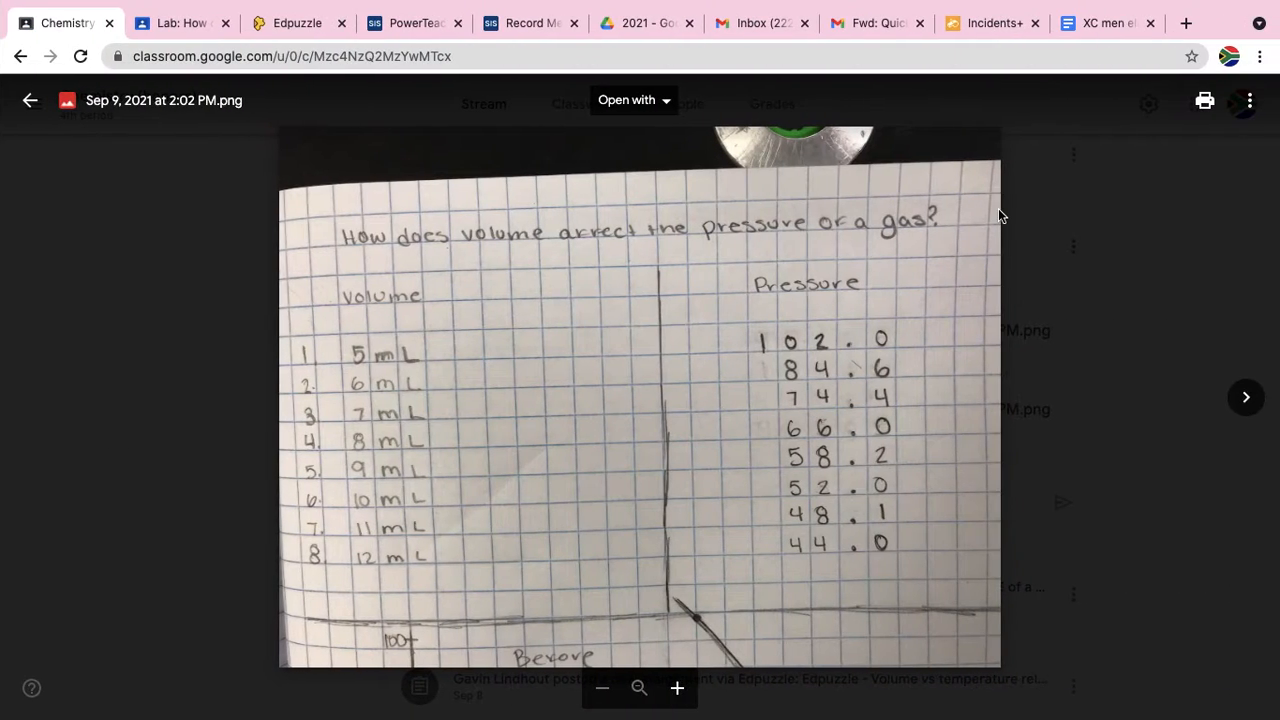
{"action": "key", "text": "ctrl+Left"}
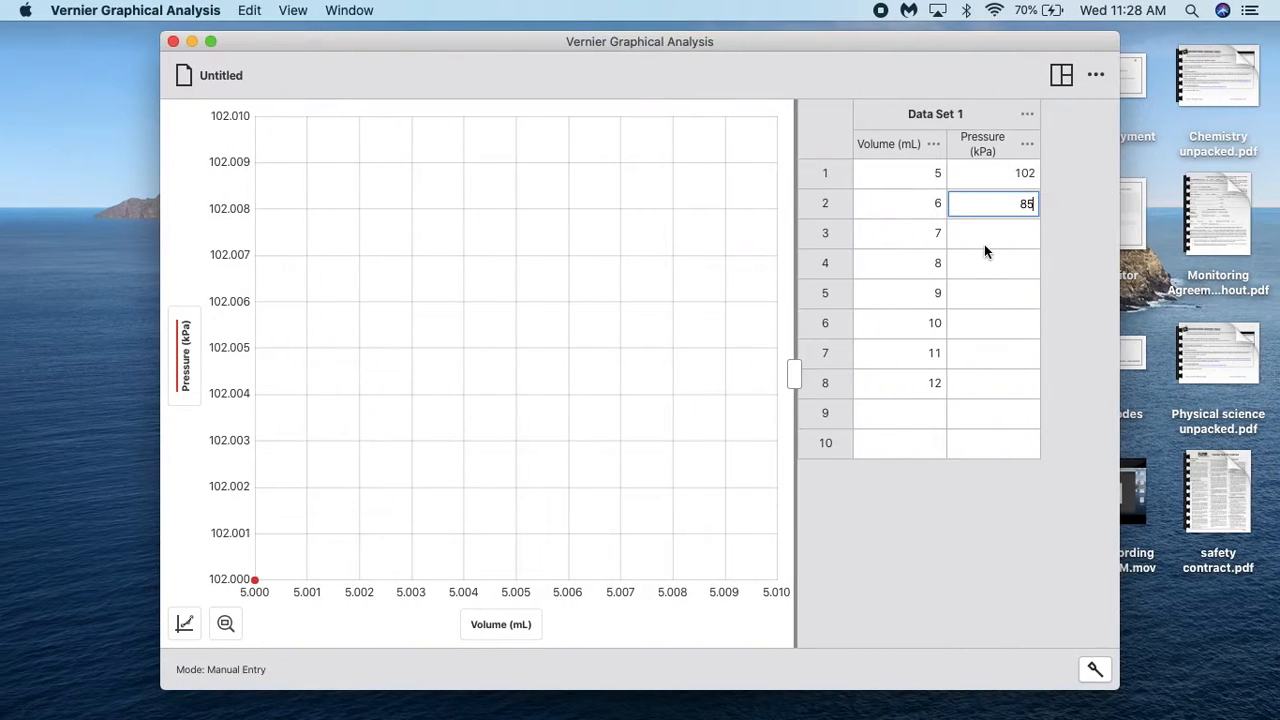
{"action": "left_click", "coordinate": [984, 244]}
{"action": "type", "text": "74"}
{"action": "key", "text": "ctrl+Right"}
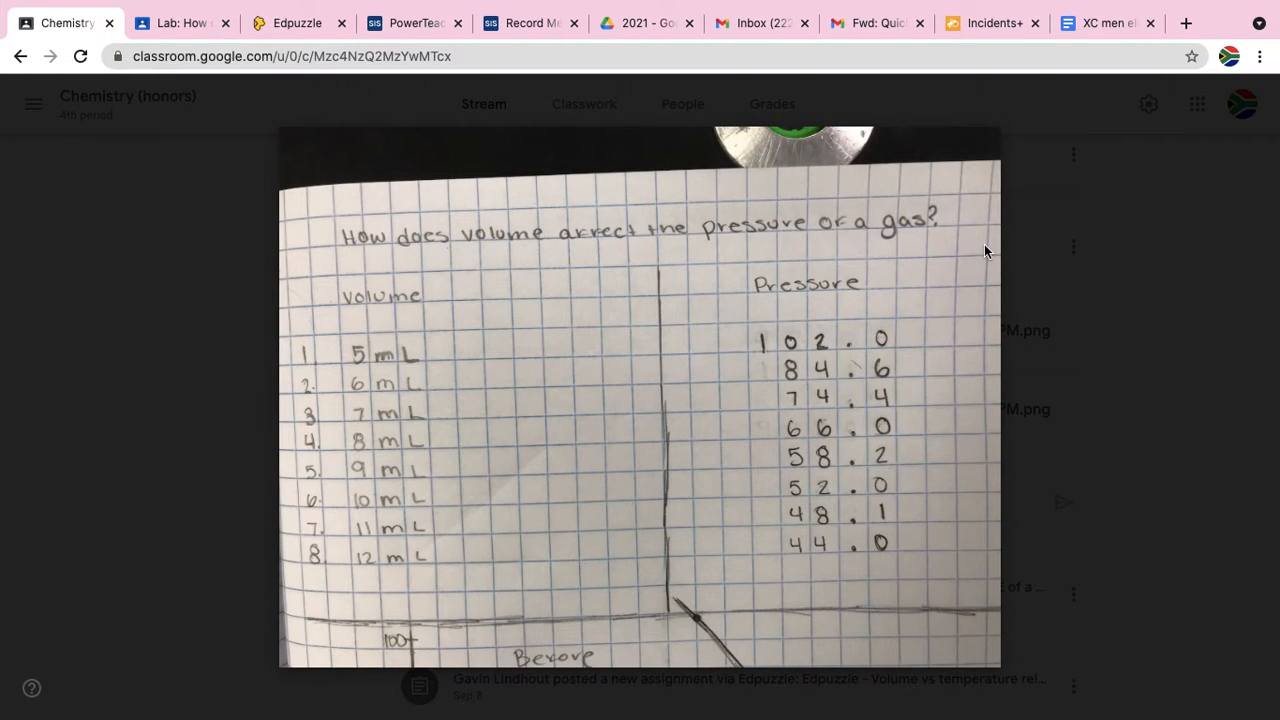
{"action": "key", "text": "ctrl+Left"}
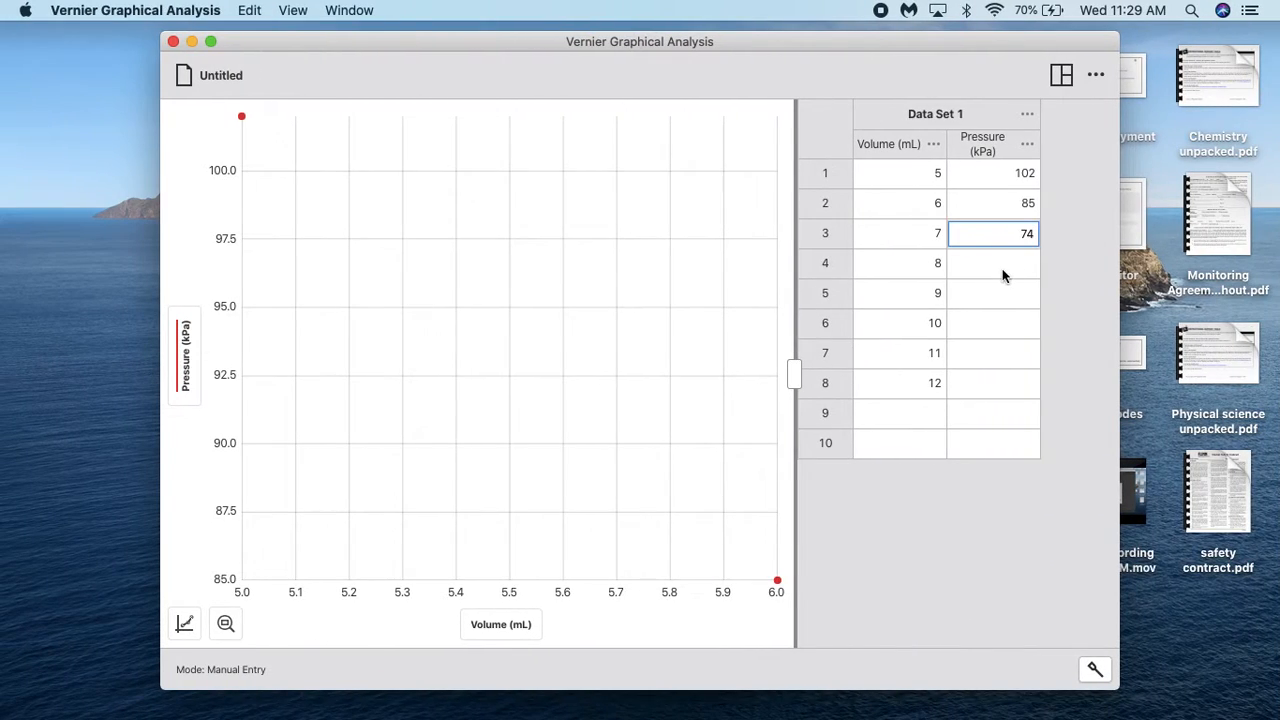
{"action": "left_click", "coordinate": [1004, 263]}
{"action": "type", "text": "66"}
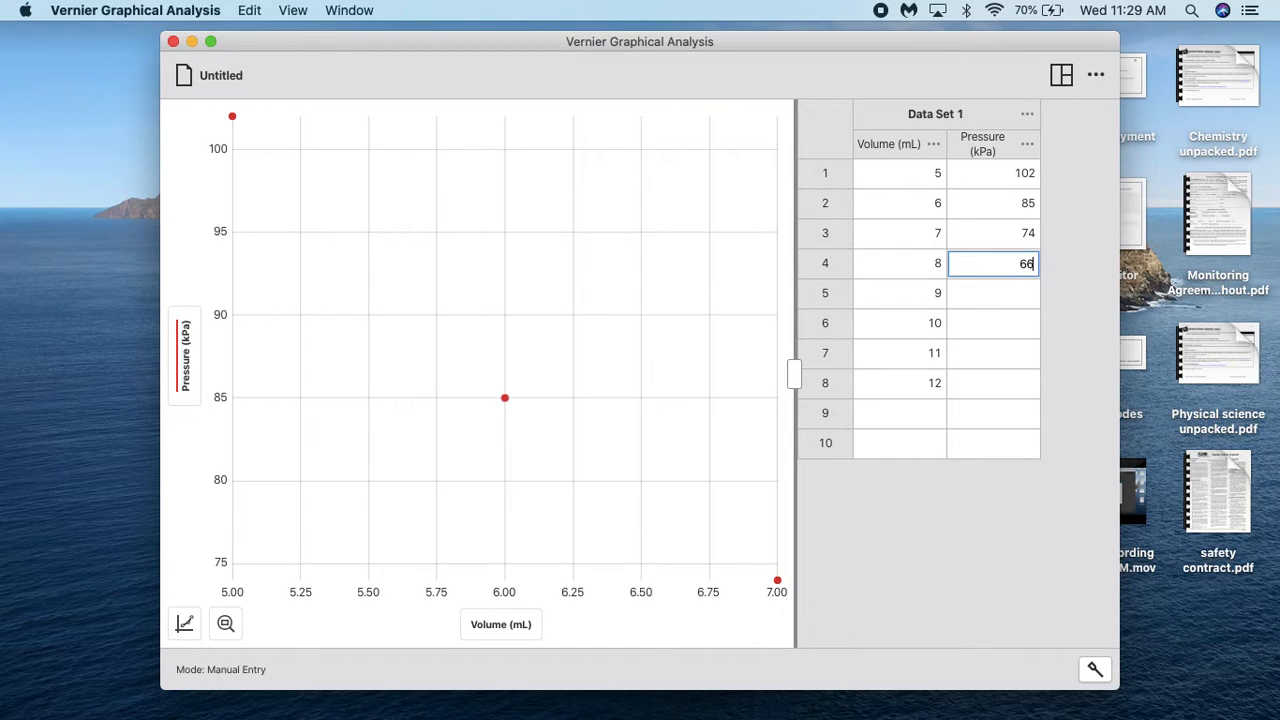
{"action": "left_click", "coordinate": [1004, 303]}
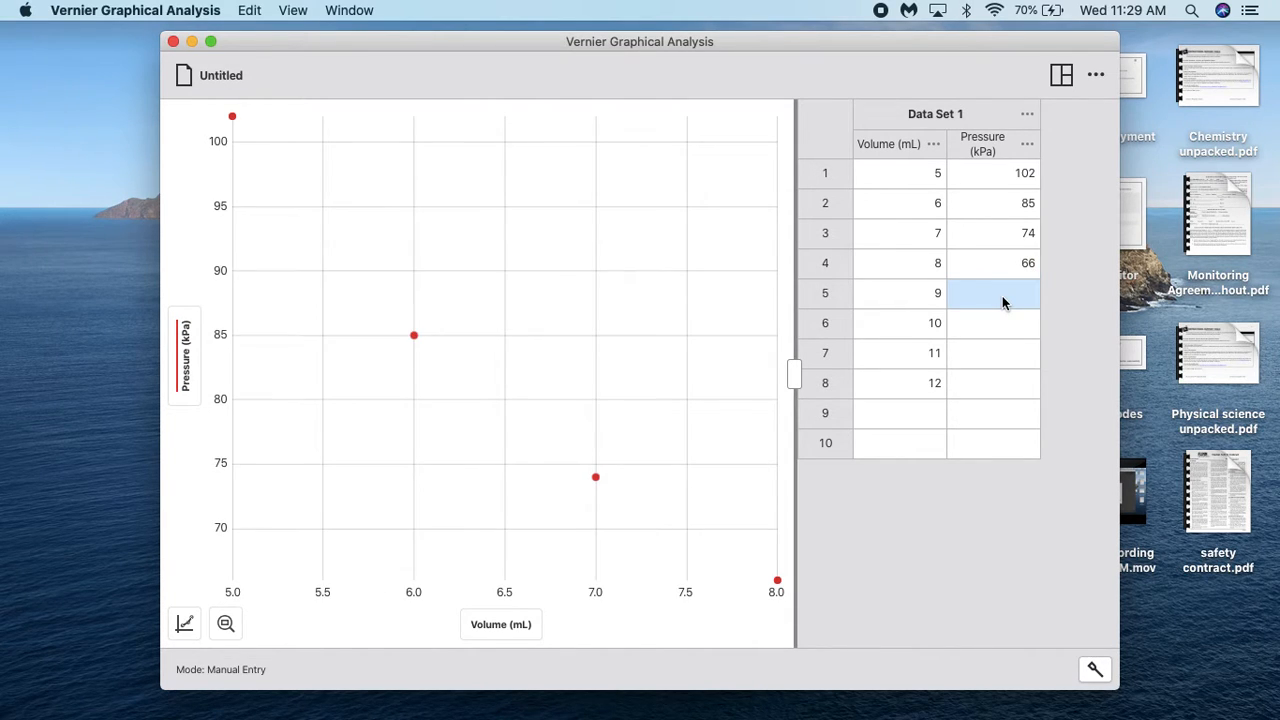
{"action": "type", "text": "58"}
Step: Consult the notebook photo and enter the pressures 52, 48 and 44 kPa in rows 6 to 8
{"action": "key", "text": "ctrl+Right"}
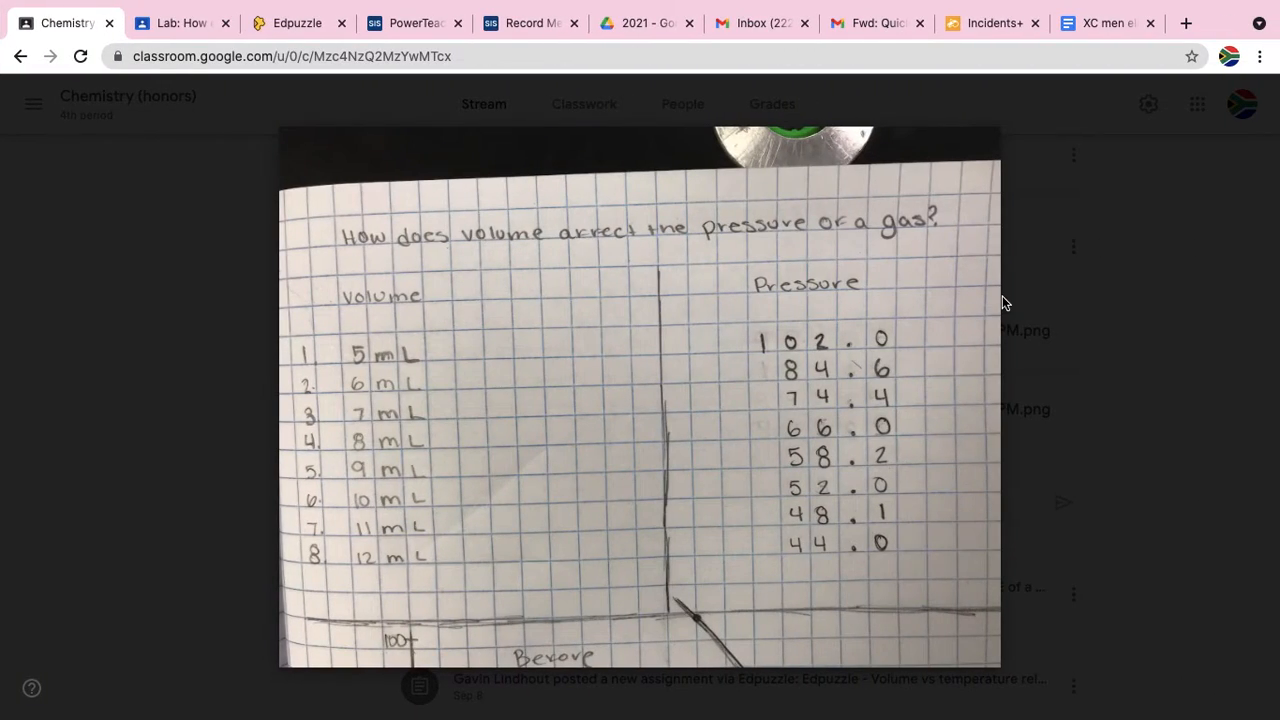
{"action": "key", "text": "ctrl+Left"}
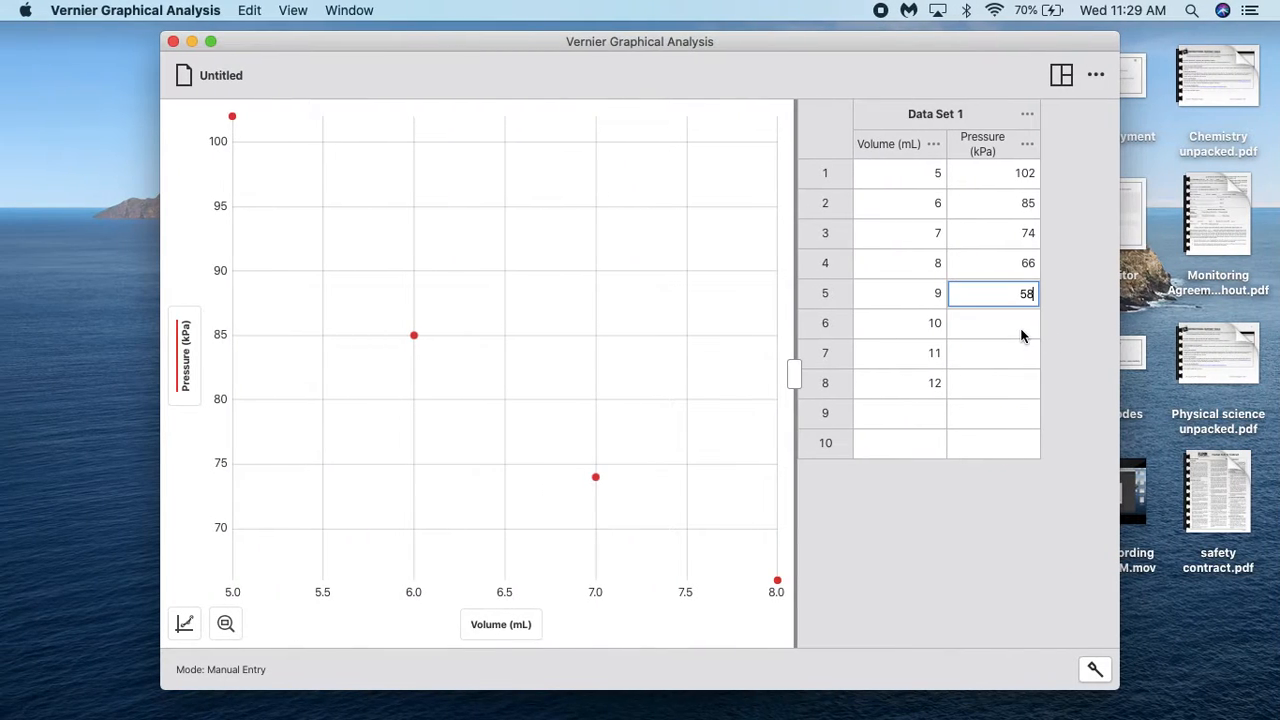
{"action": "left_click", "coordinate": [1021, 331]}
{"action": "type", "text": "52"}
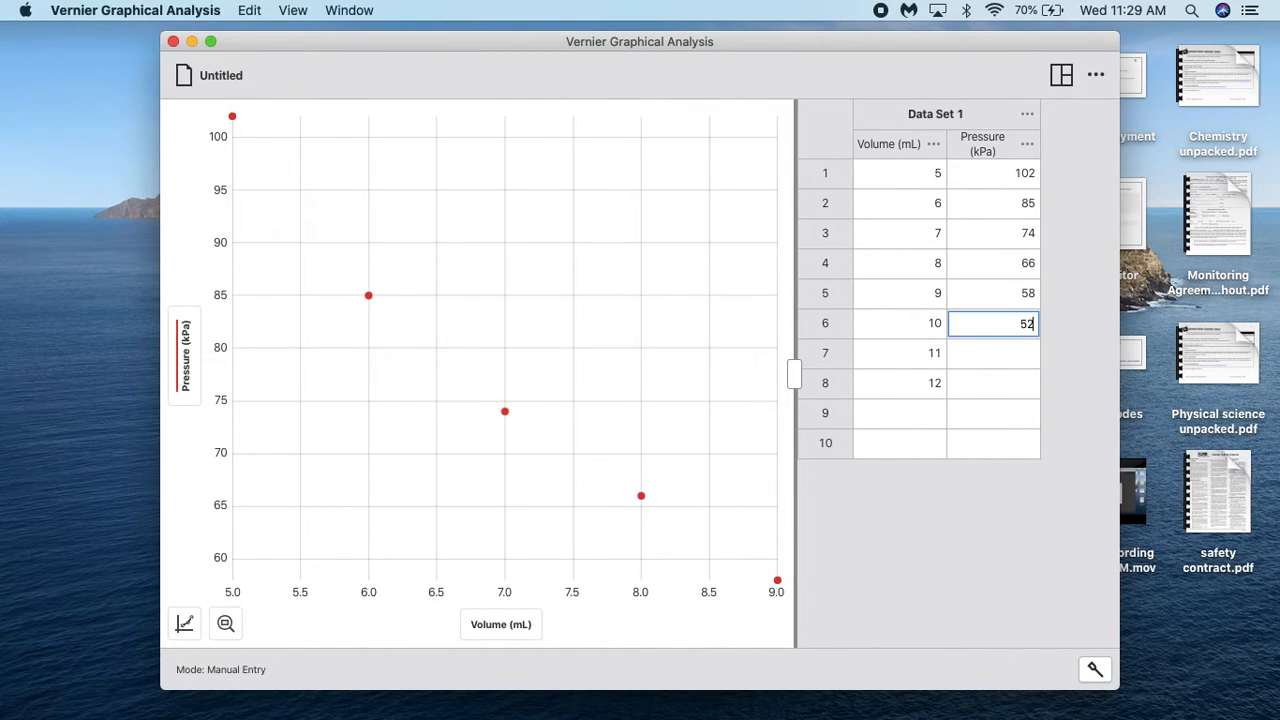
{"action": "left_click", "coordinate": [1017, 358]}
{"action": "type", "text": "48"}
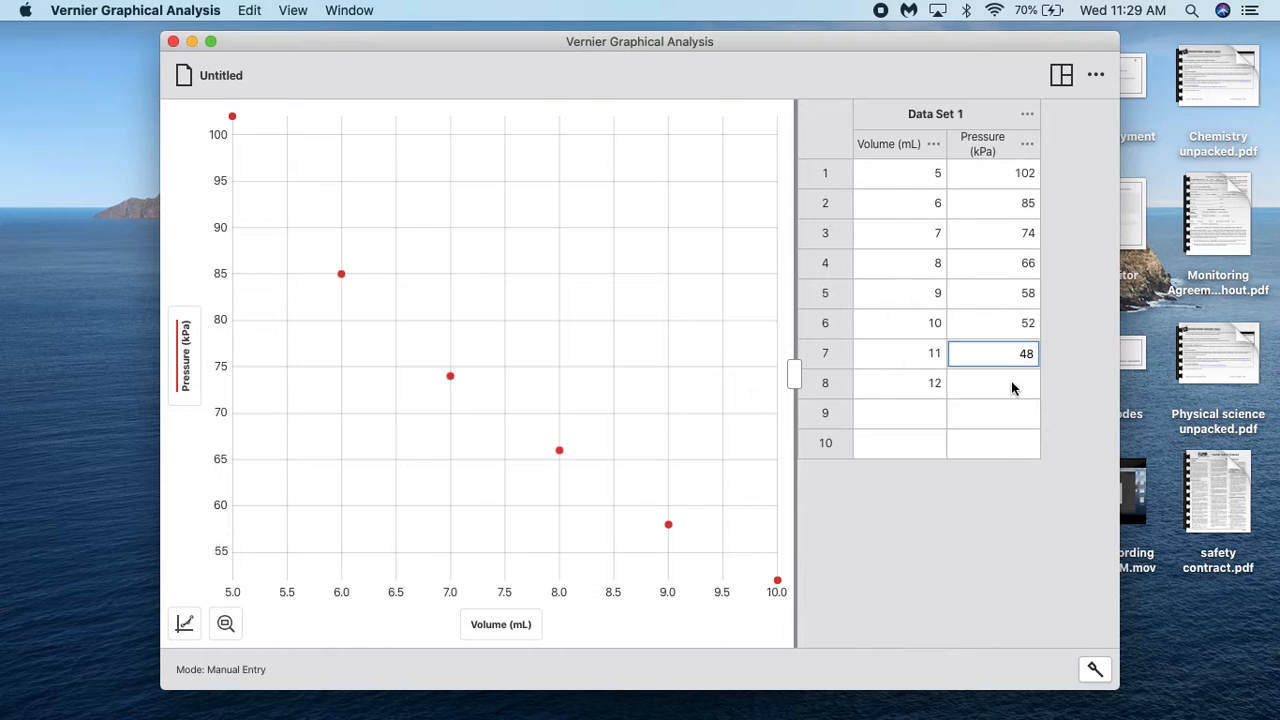
{"action": "left_click", "coordinate": [1010, 390]}
{"action": "type", "text": "44"}
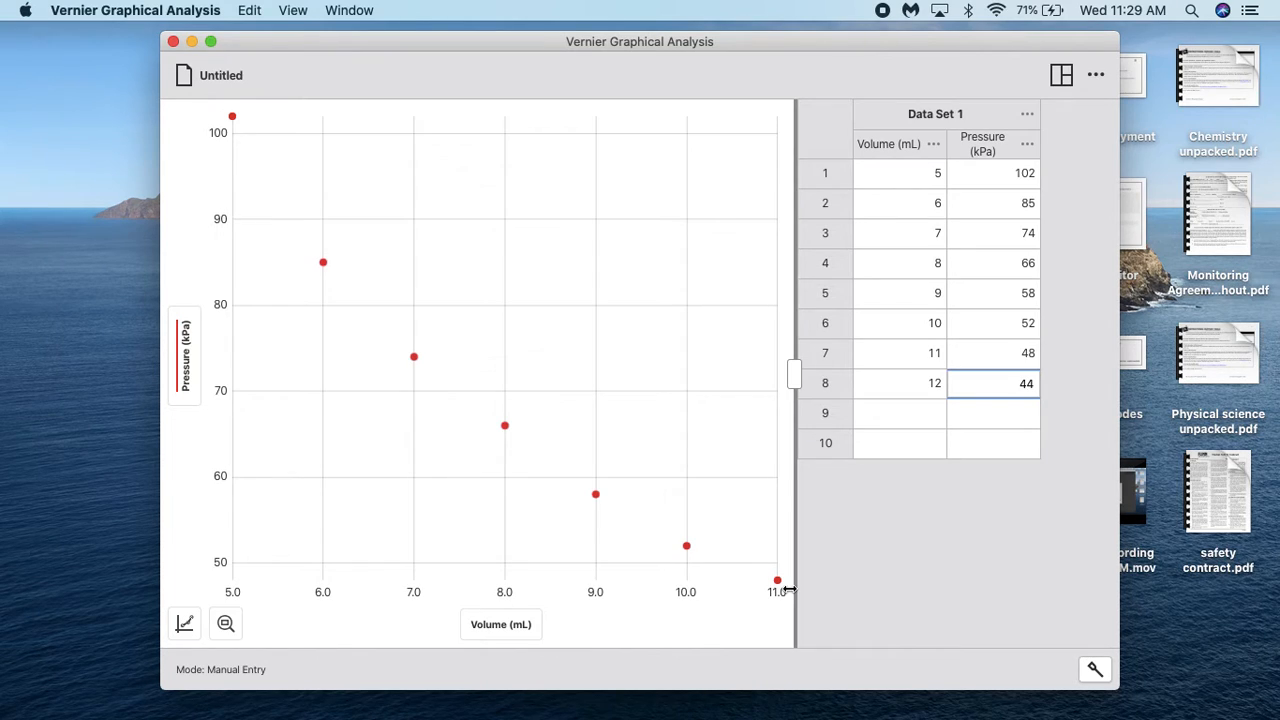
Step: Capture a screenshot of the area covering the pressure-volume graph and its data table
{"action": "key", "text": "super+shift+4"}
{"action": "left_click_drag", "start_coordinate": [170, 102], "coordinate": [1094, 642]}
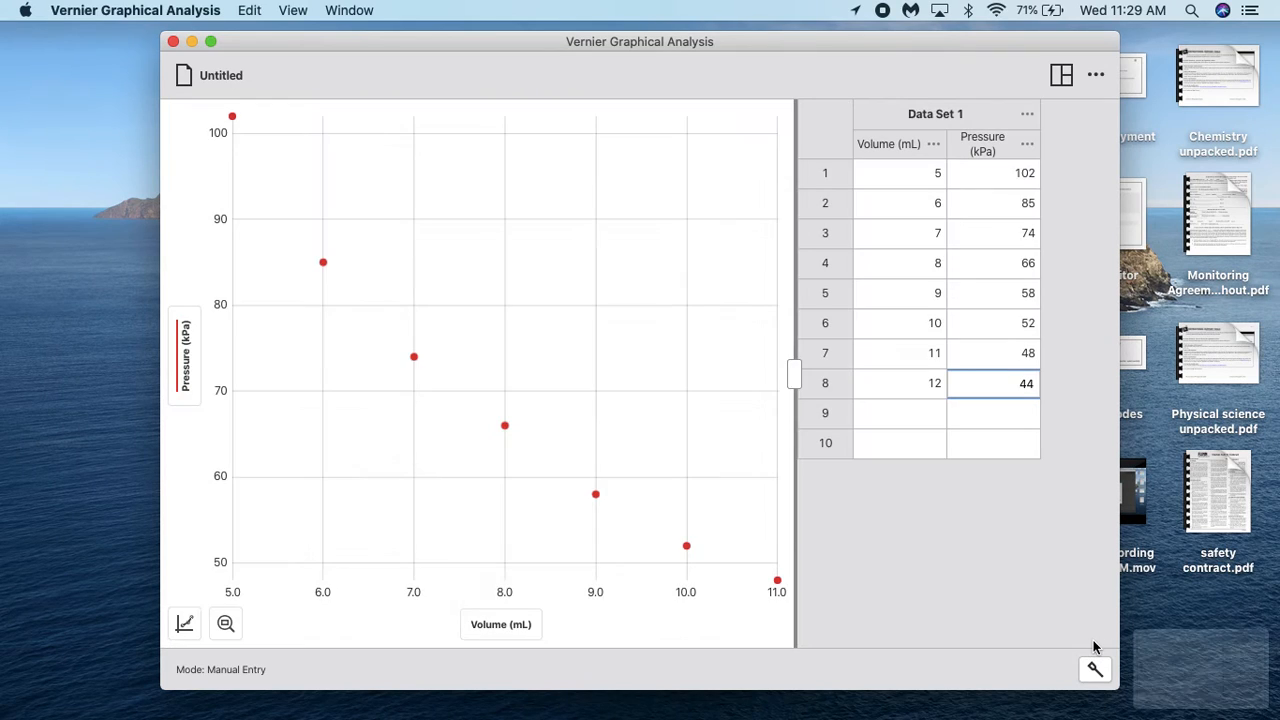
Step: Switch to Chrome, review the Quantity and Quality criteria in the lab assignment's rubric, and return to Vernier Graphical Analysis
{"action": "key", "text": "ctrl+Right"}
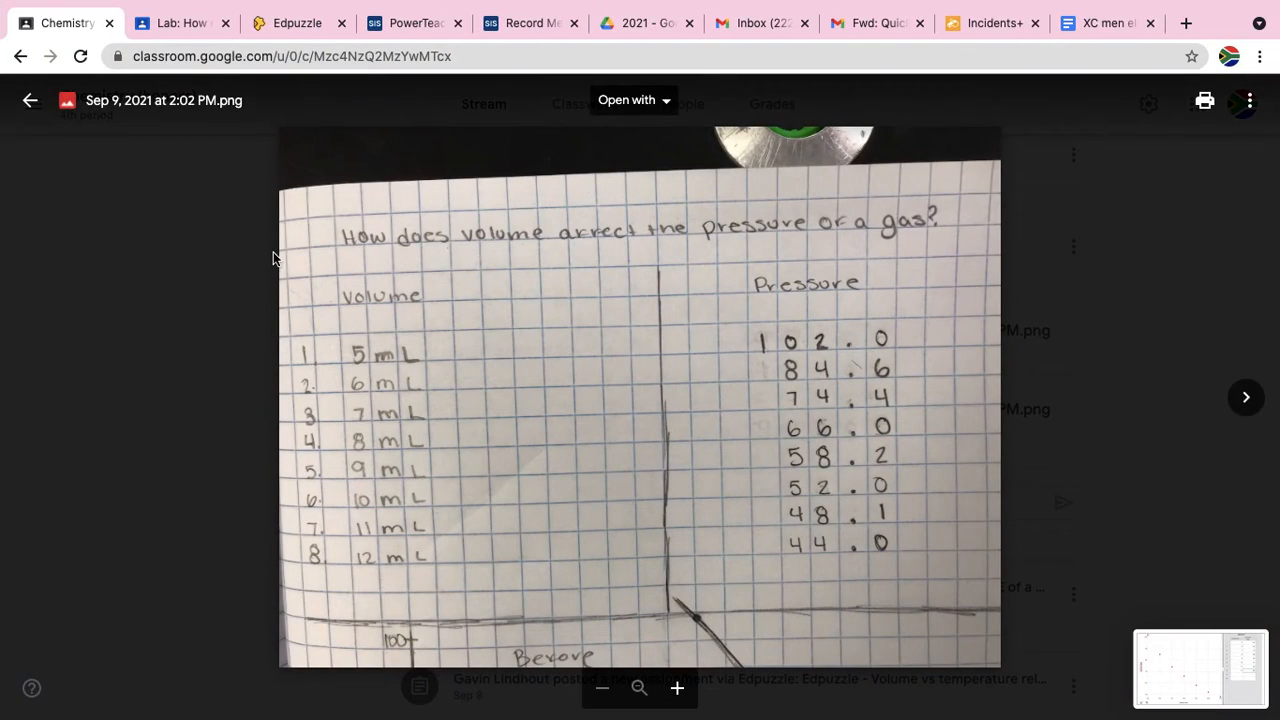
{"action": "left_click", "coordinate": [198, 22]}
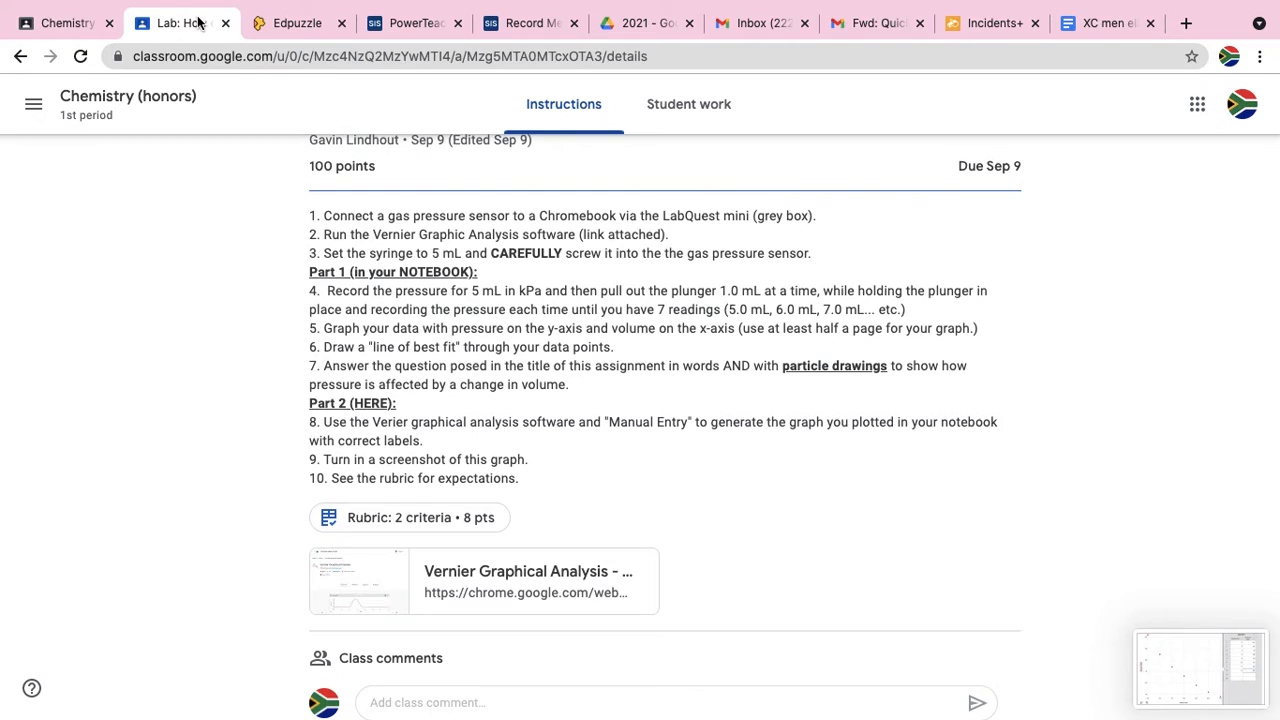
{"action": "left_click", "coordinate": [427, 518]}
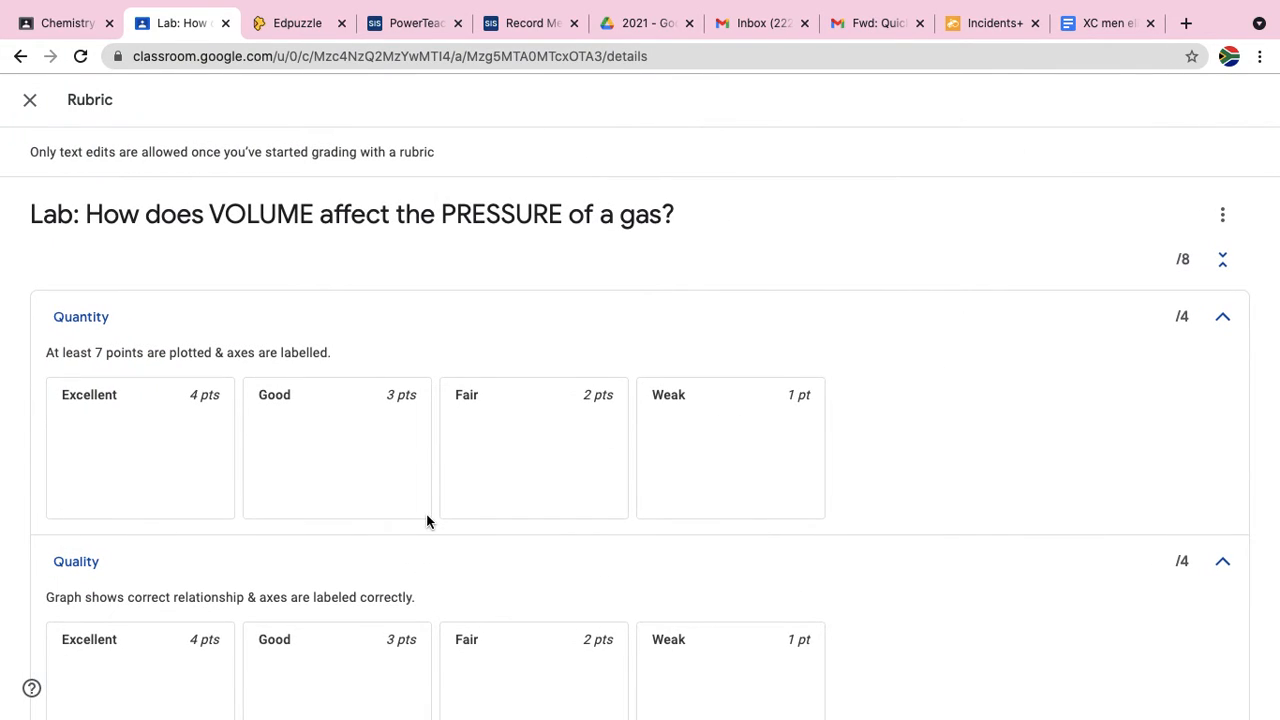
{"action": "scroll", "coordinate": [426, 518], "scroll_direction": "down", "scroll_amount": 2}
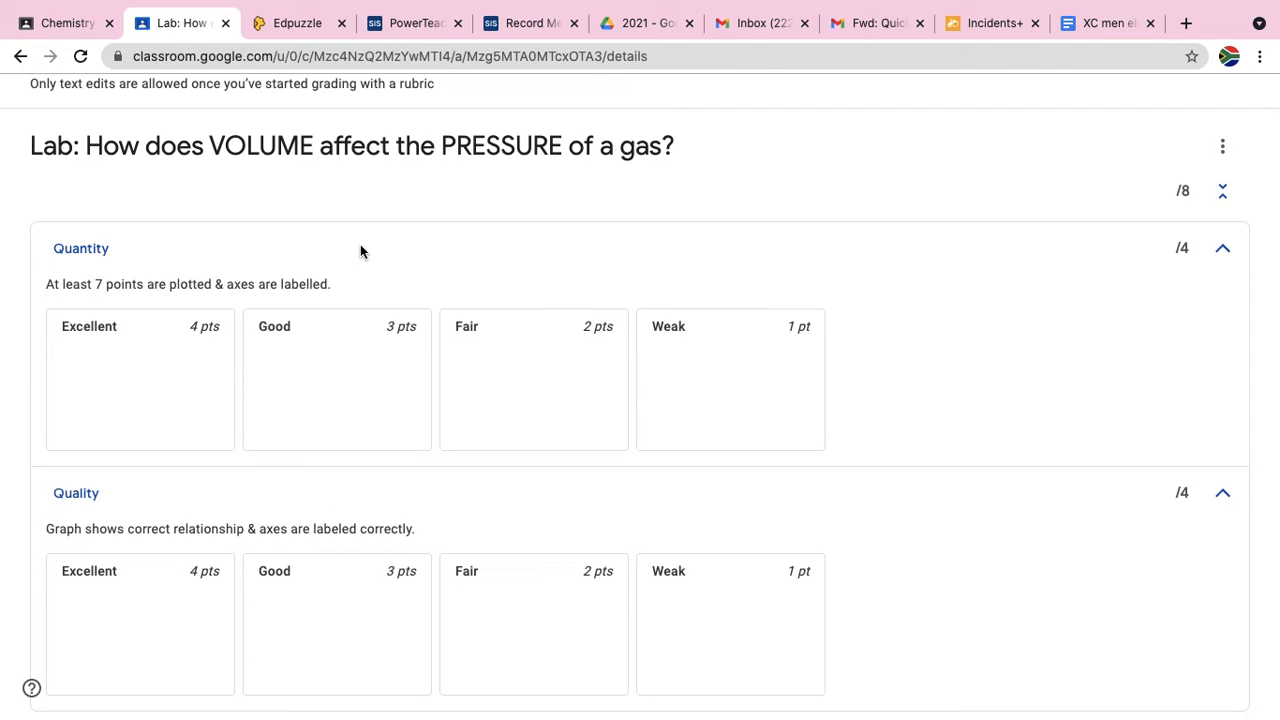
{"action": "scroll", "coordinate": [361, 251], "scroll_direction": "down", "scroll_amount": 1}
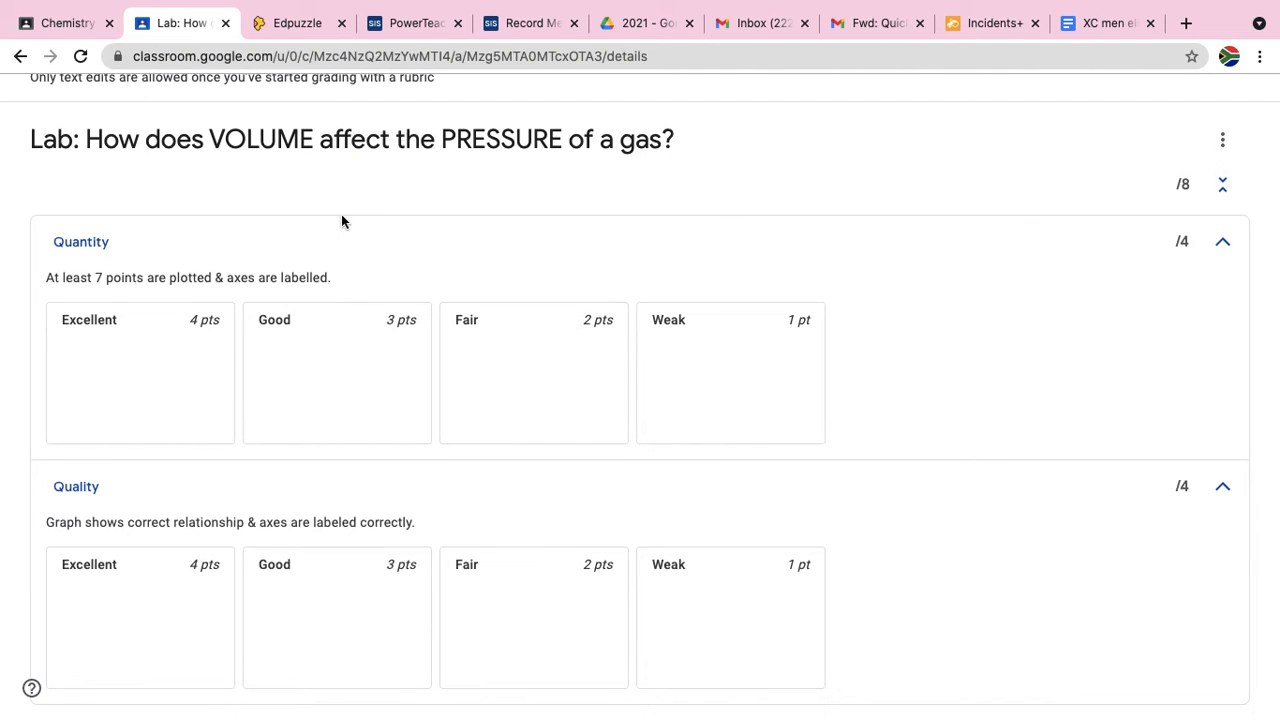
{"action": "key", "text": "super+Tab"}
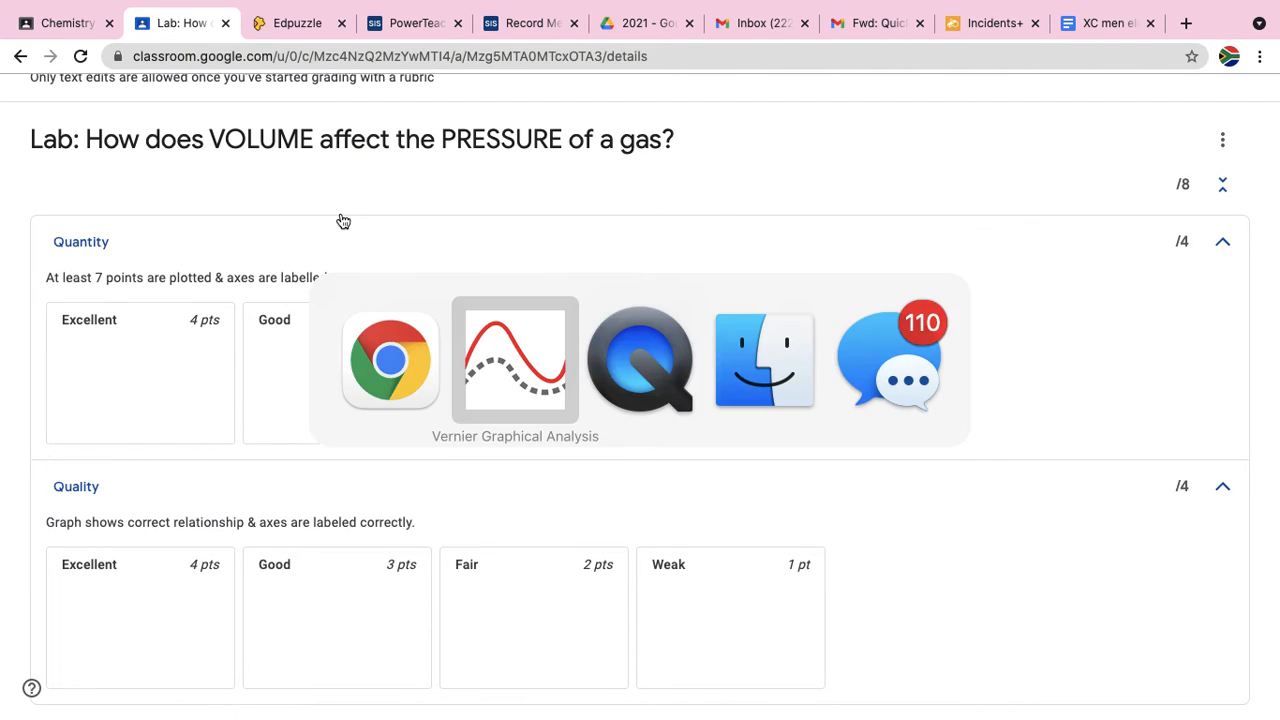